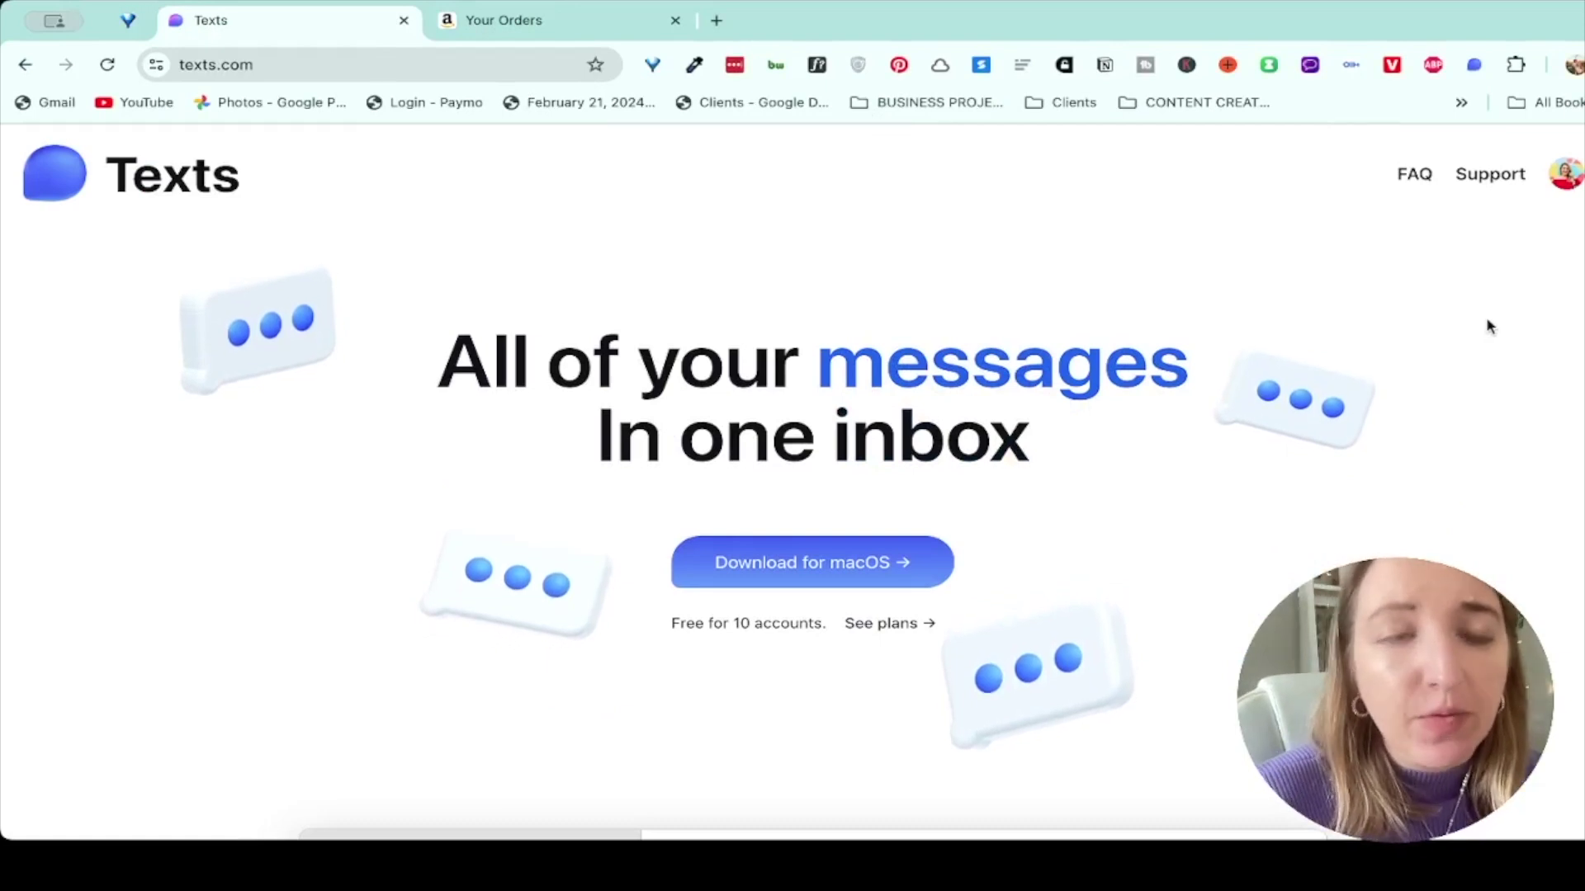
- Look through the Texts home page, covering the inbox preview, supported messaging platforms, privacy, AI assistance and testimonials sections
scroll(1386, 460, down, 4)
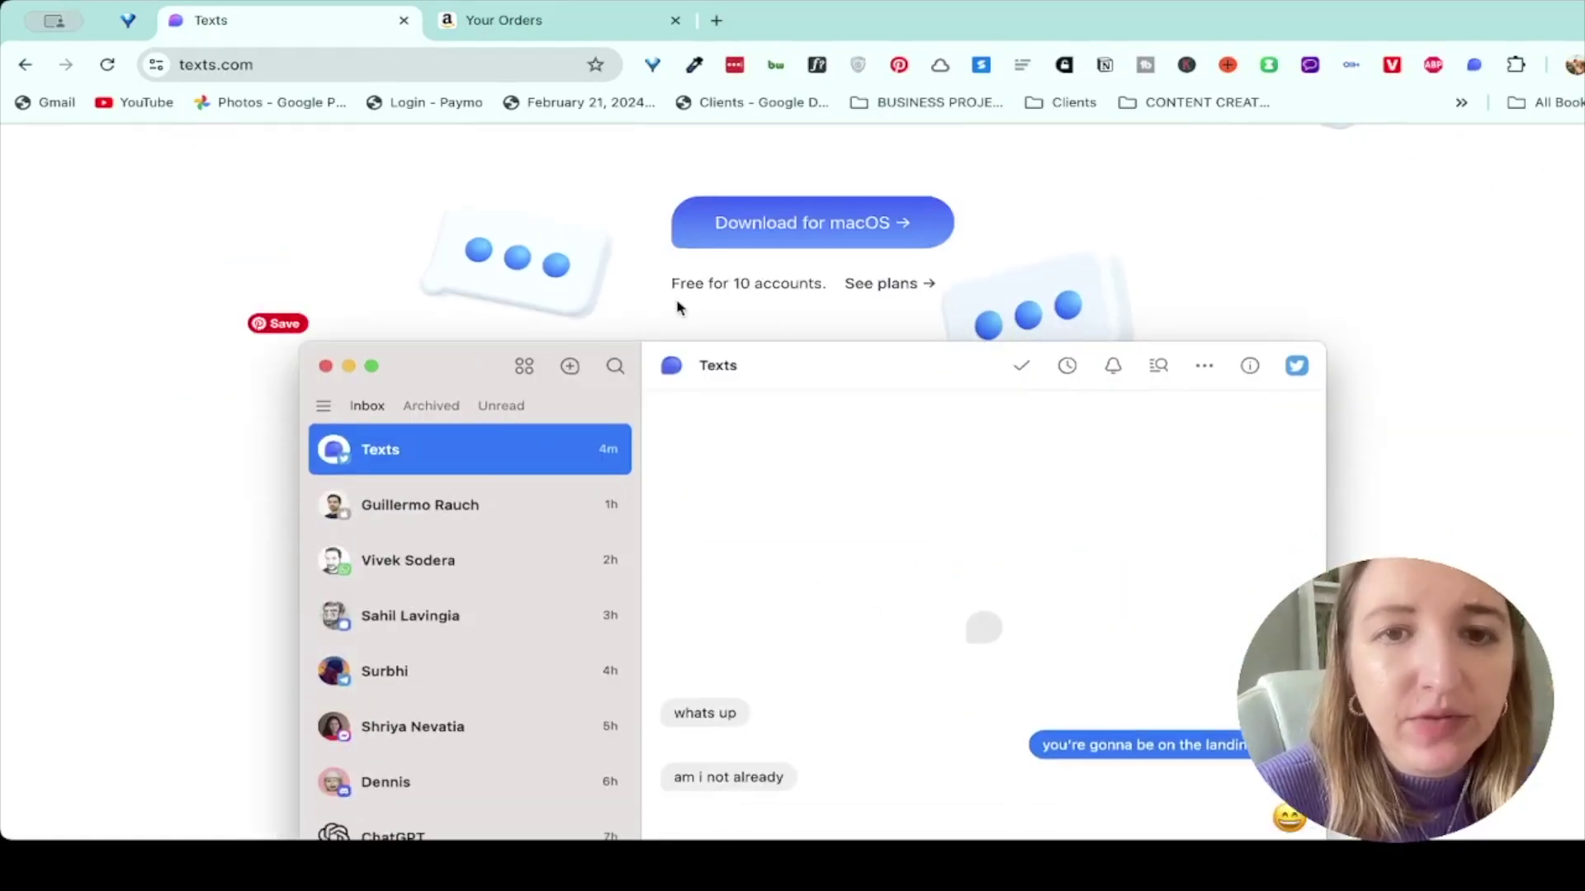
scroll(681, 301, down, 3)
scroll(511, 320, down, 1)
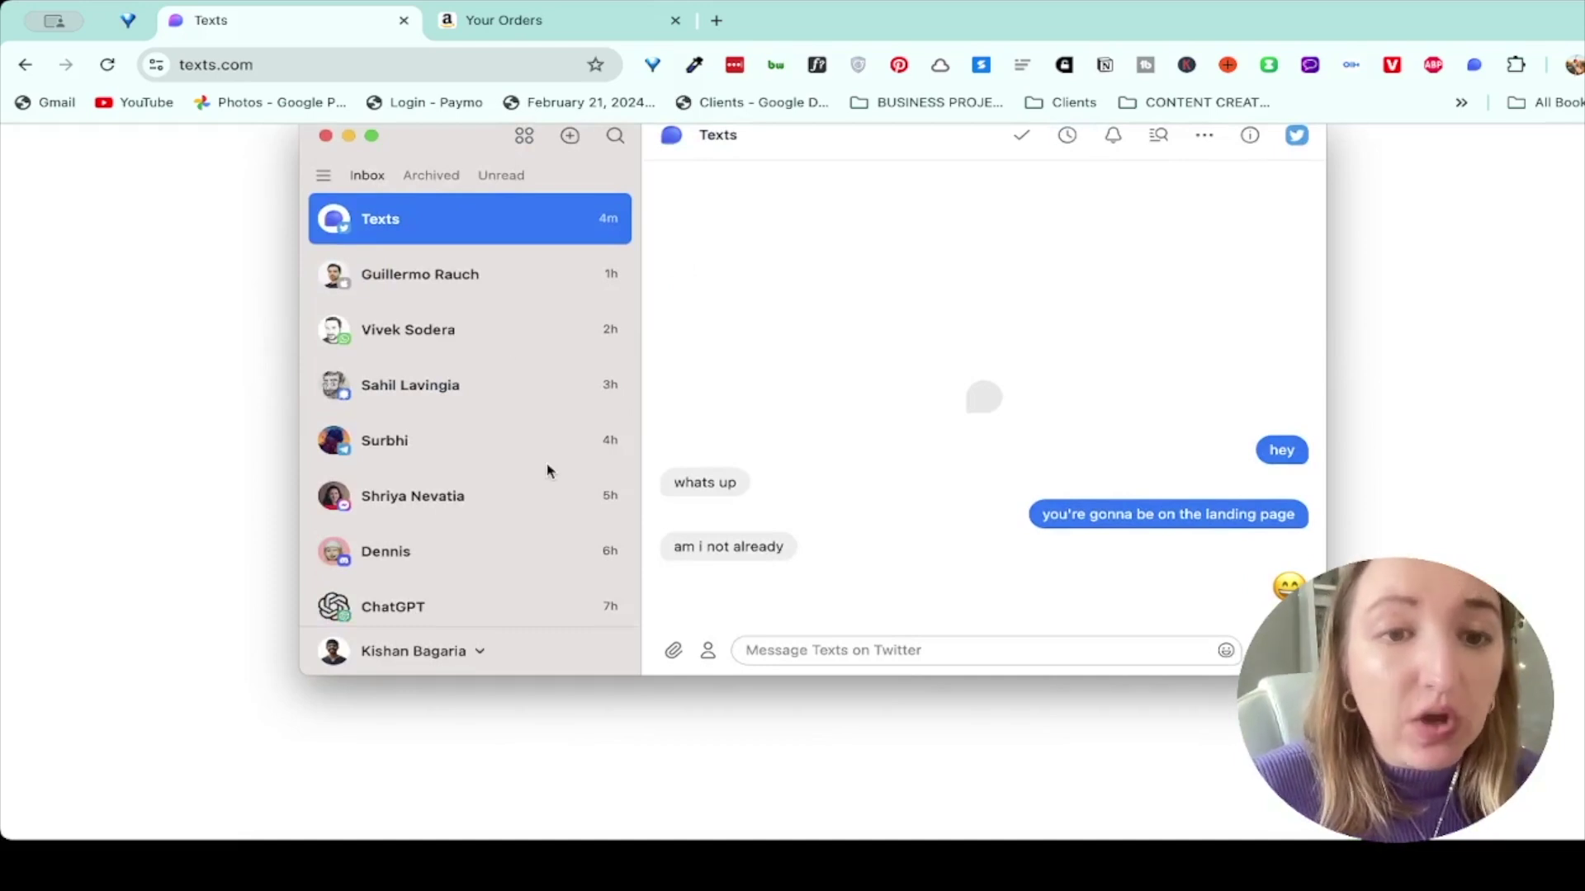
scroll(547, 472, down, 3)
scroll(547, 471, down, 5)
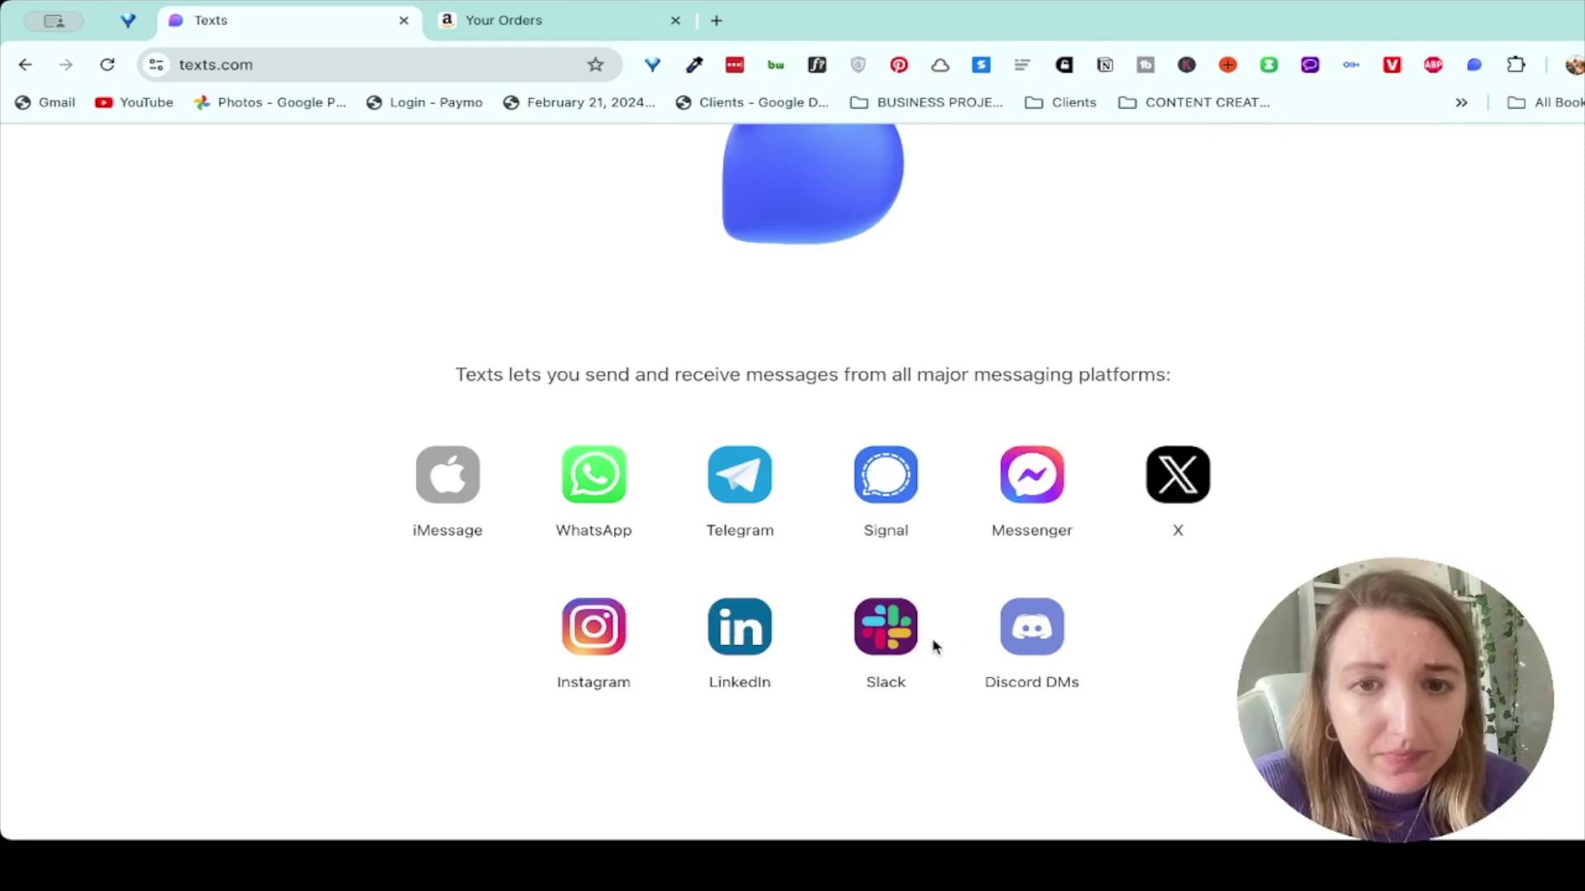
scroll(735, 489, down, 9)
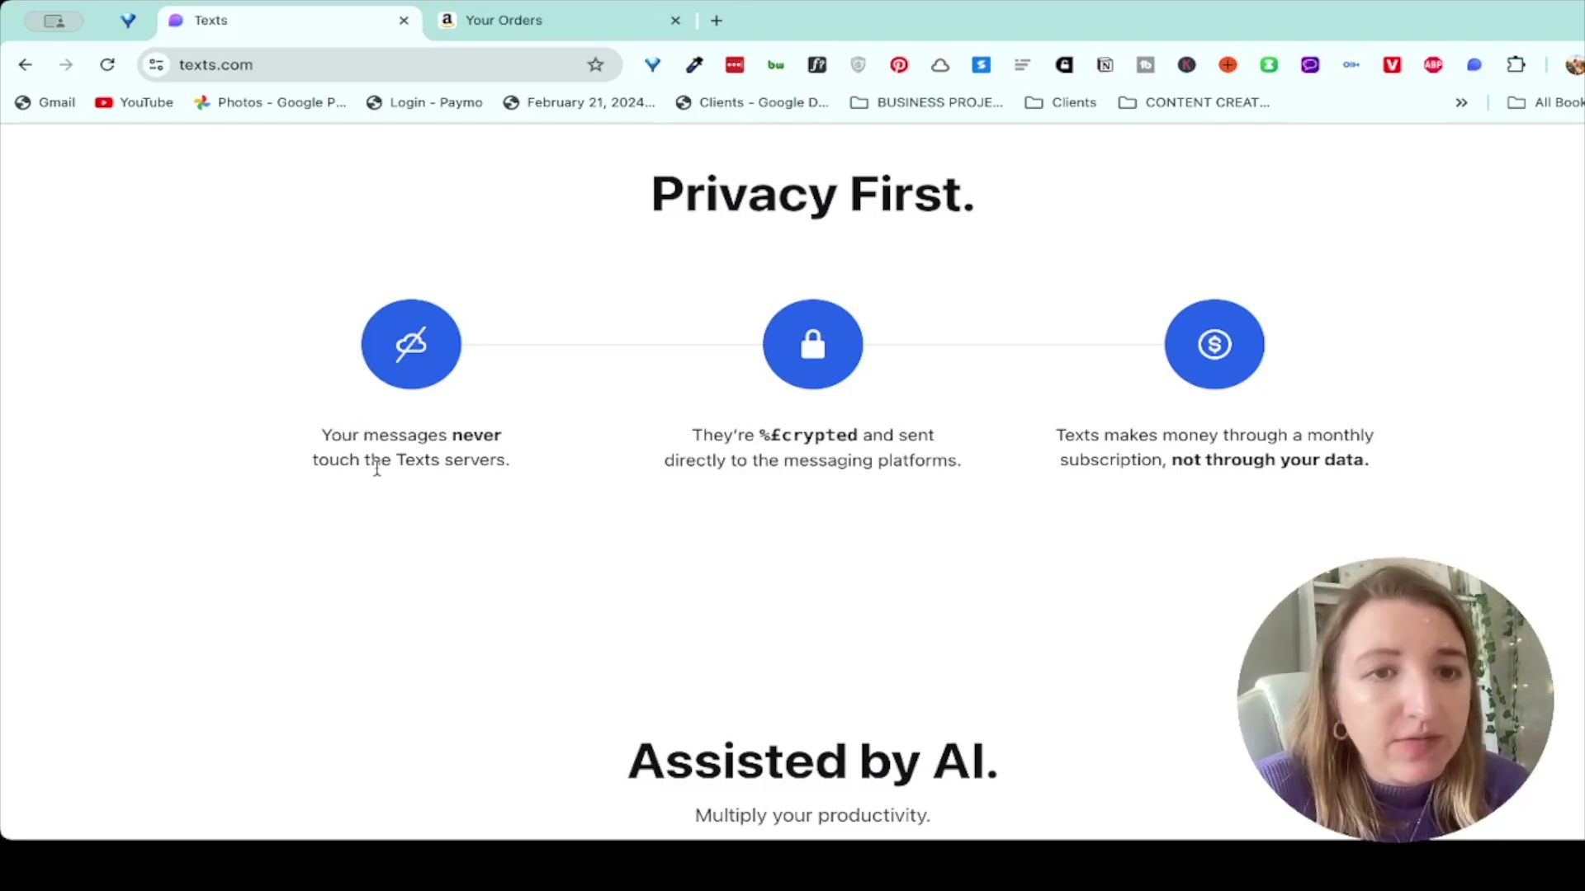
scroll(531, 520, down, 4)
scroll(532, 520, down, 10)
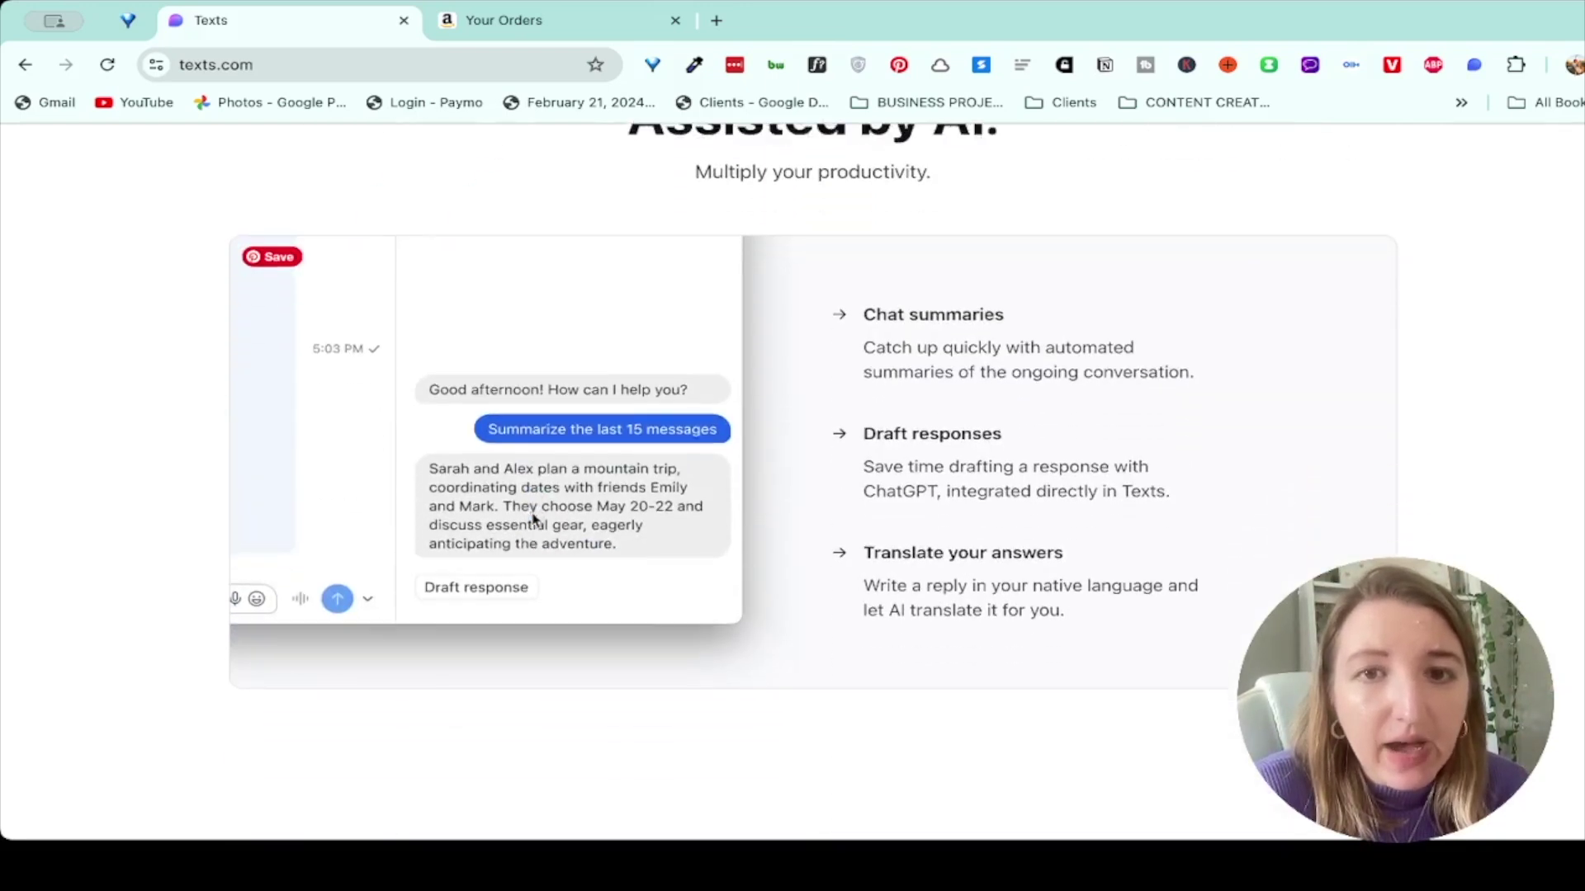
scroll(532, 520, down, 10)
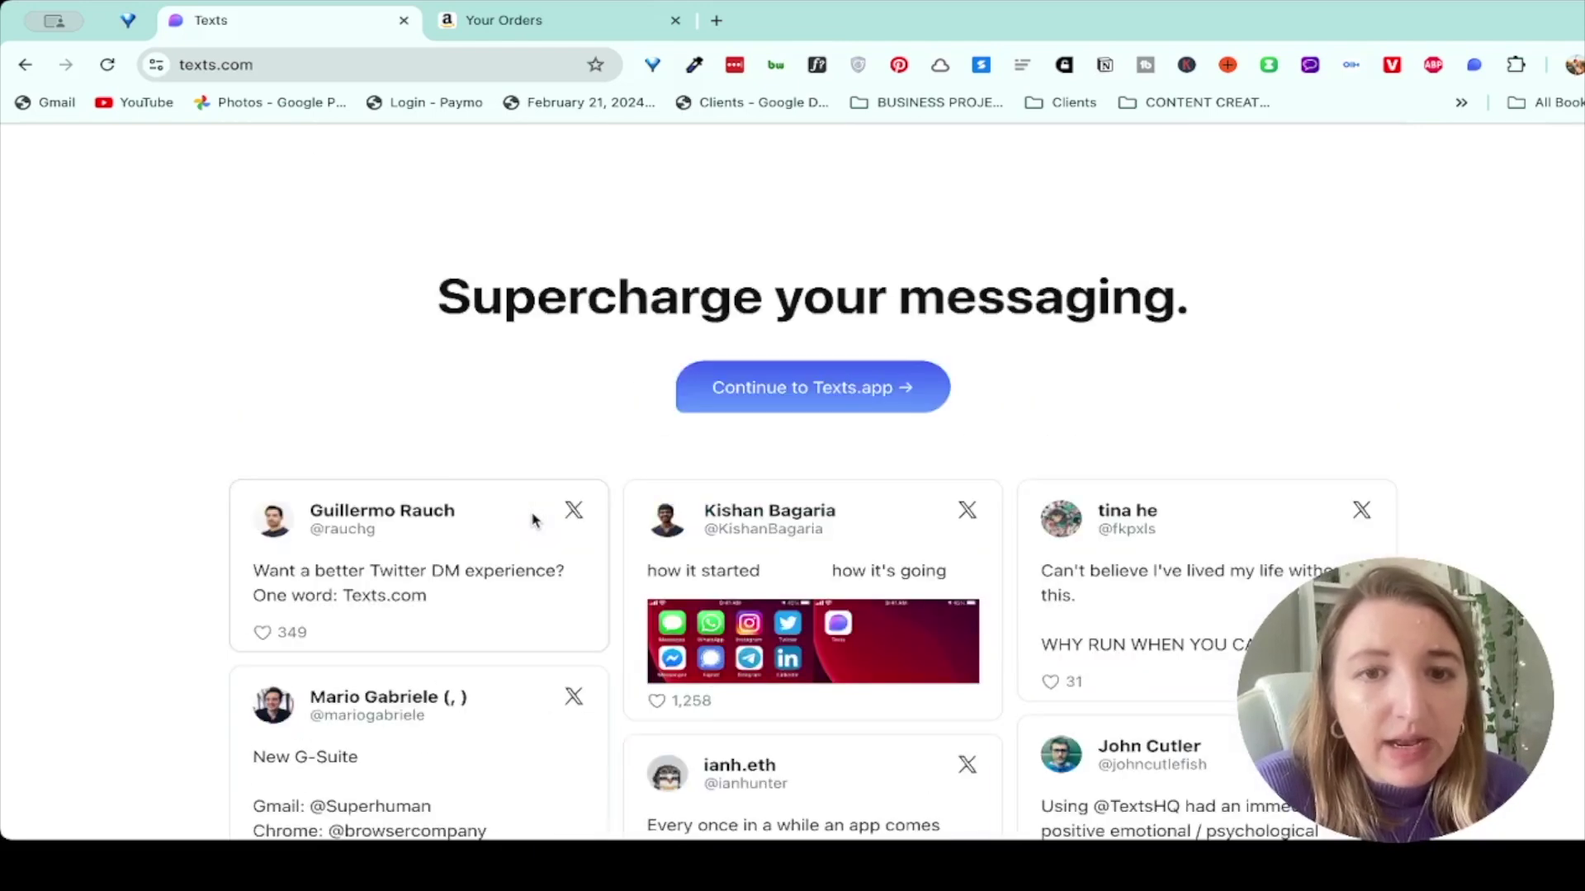
scroll(533, 519, up, 10)
scroll(532, 520, up, 20)
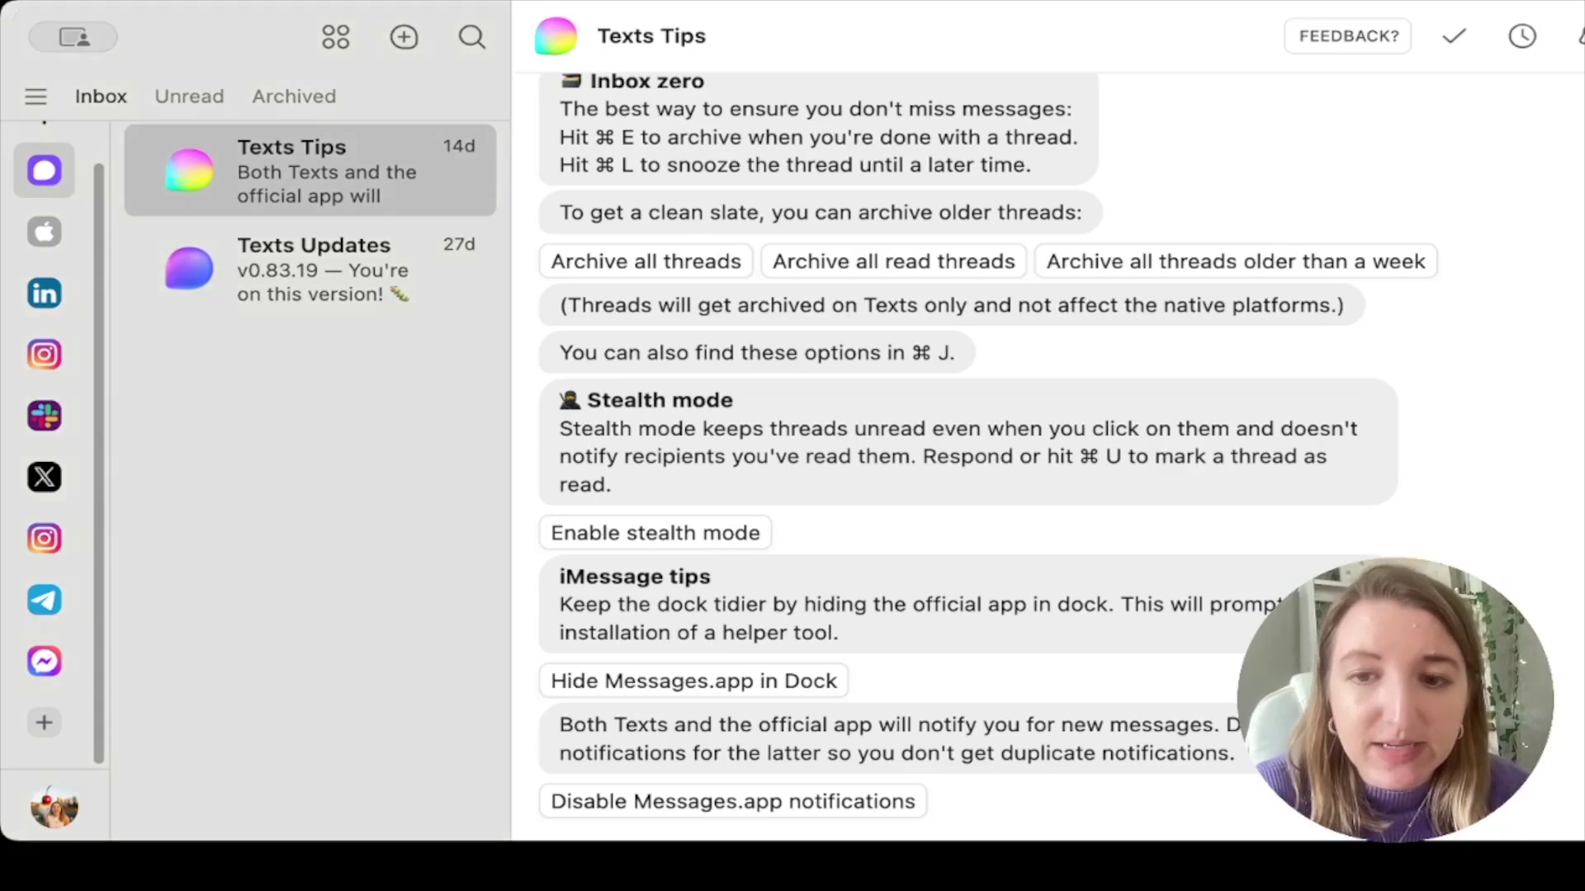
- In the Texts desktop app, view the inbox of each connected account, from iMessage, LinkedIn, Instagram, Slack and X to Telegram and Messenger
click(183, 125)
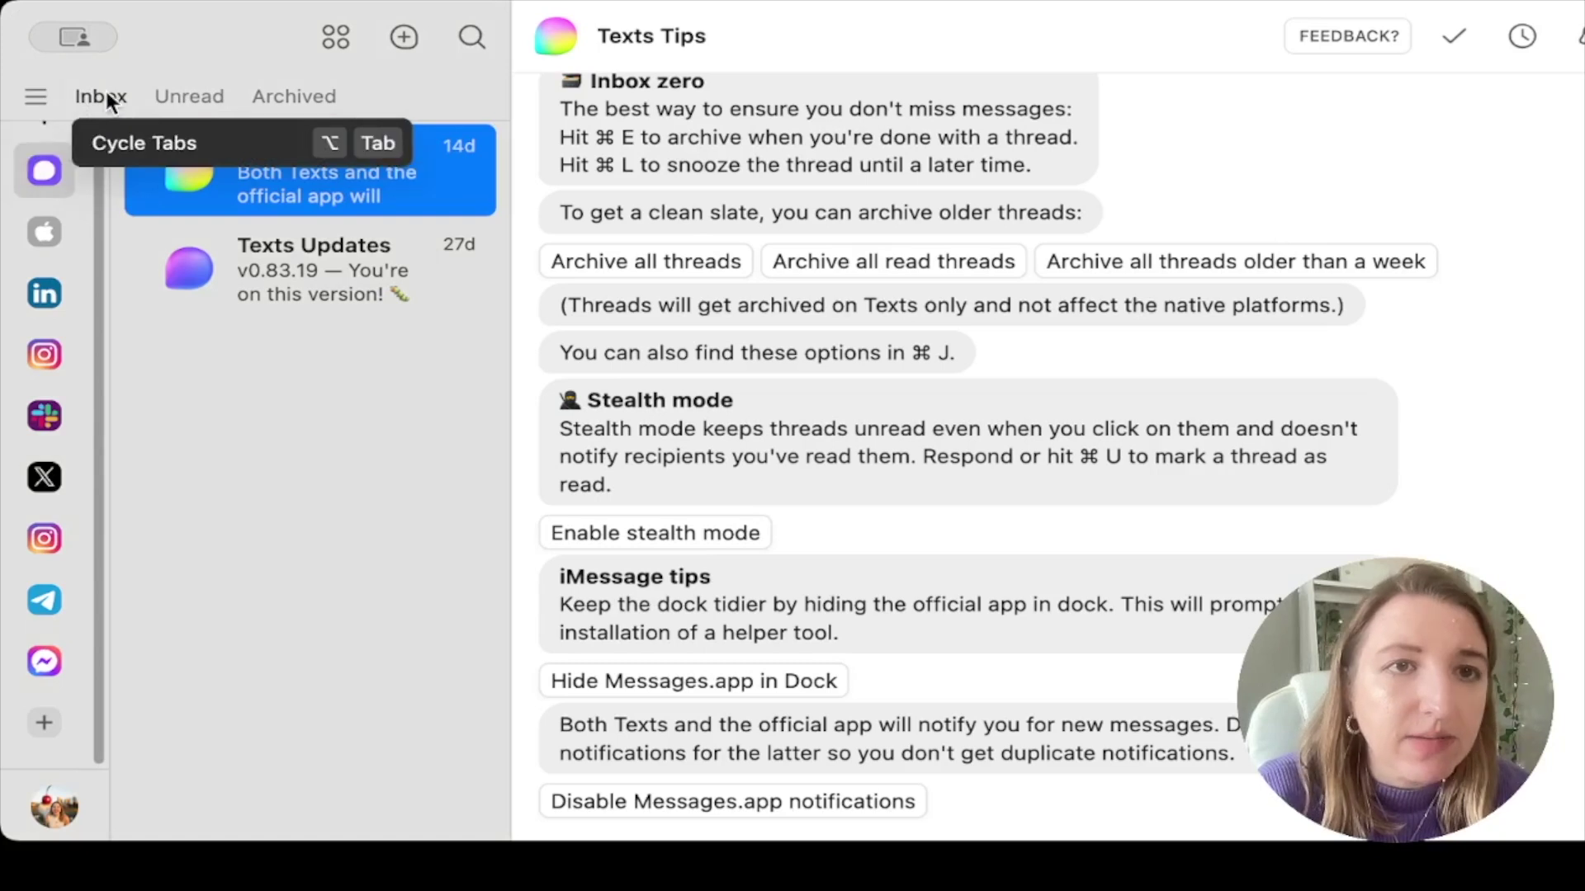
key(super+2)
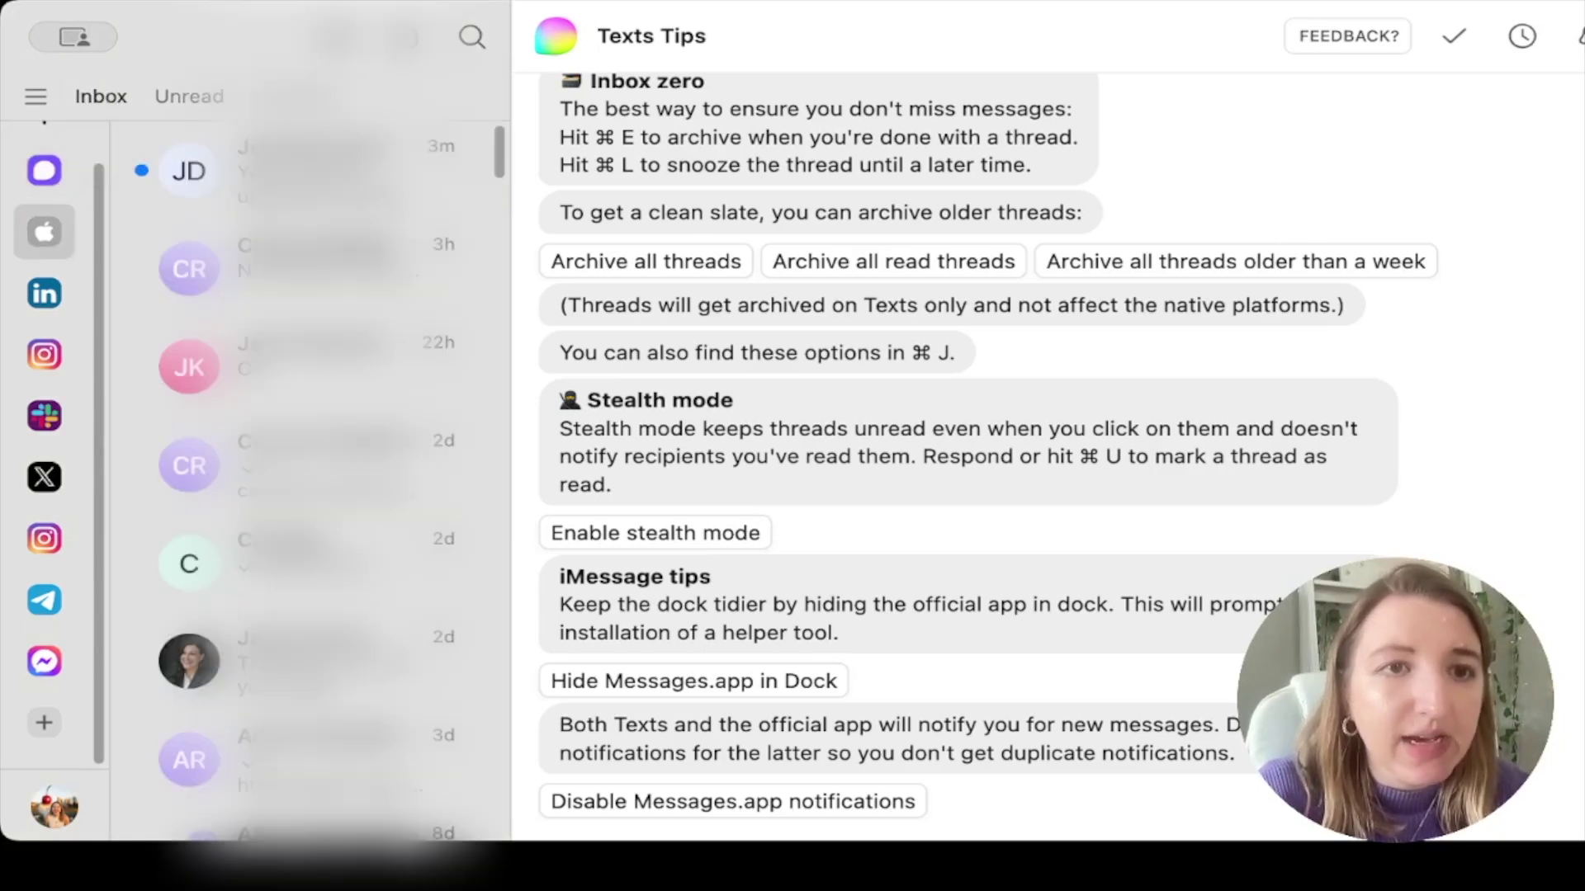
click(33, 300)
click(41, 360)
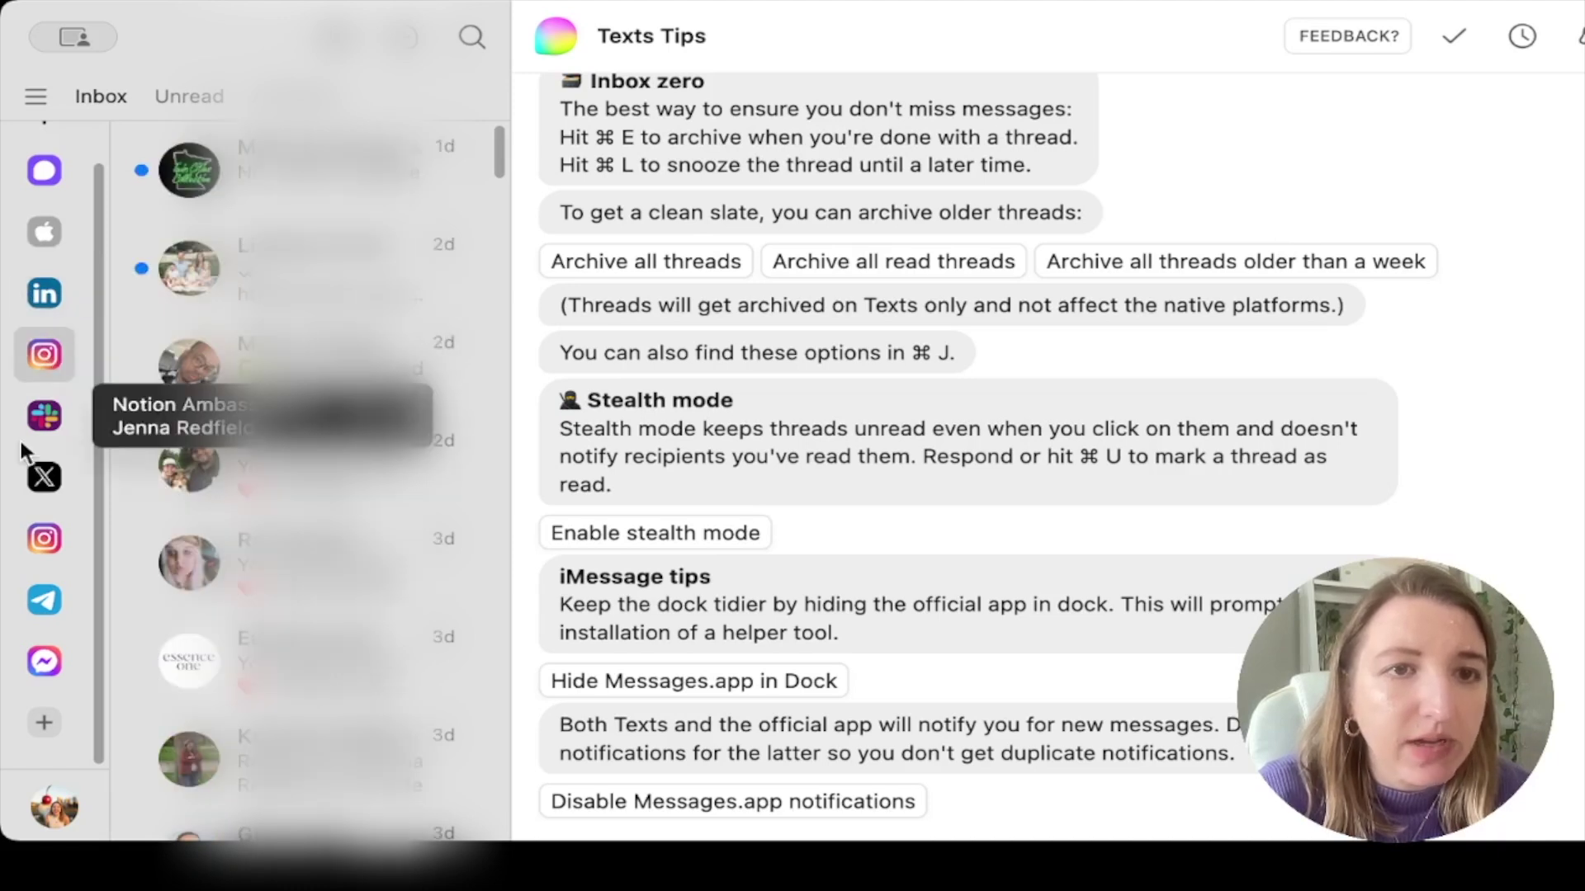
click(41, 429)
click(45, 477)
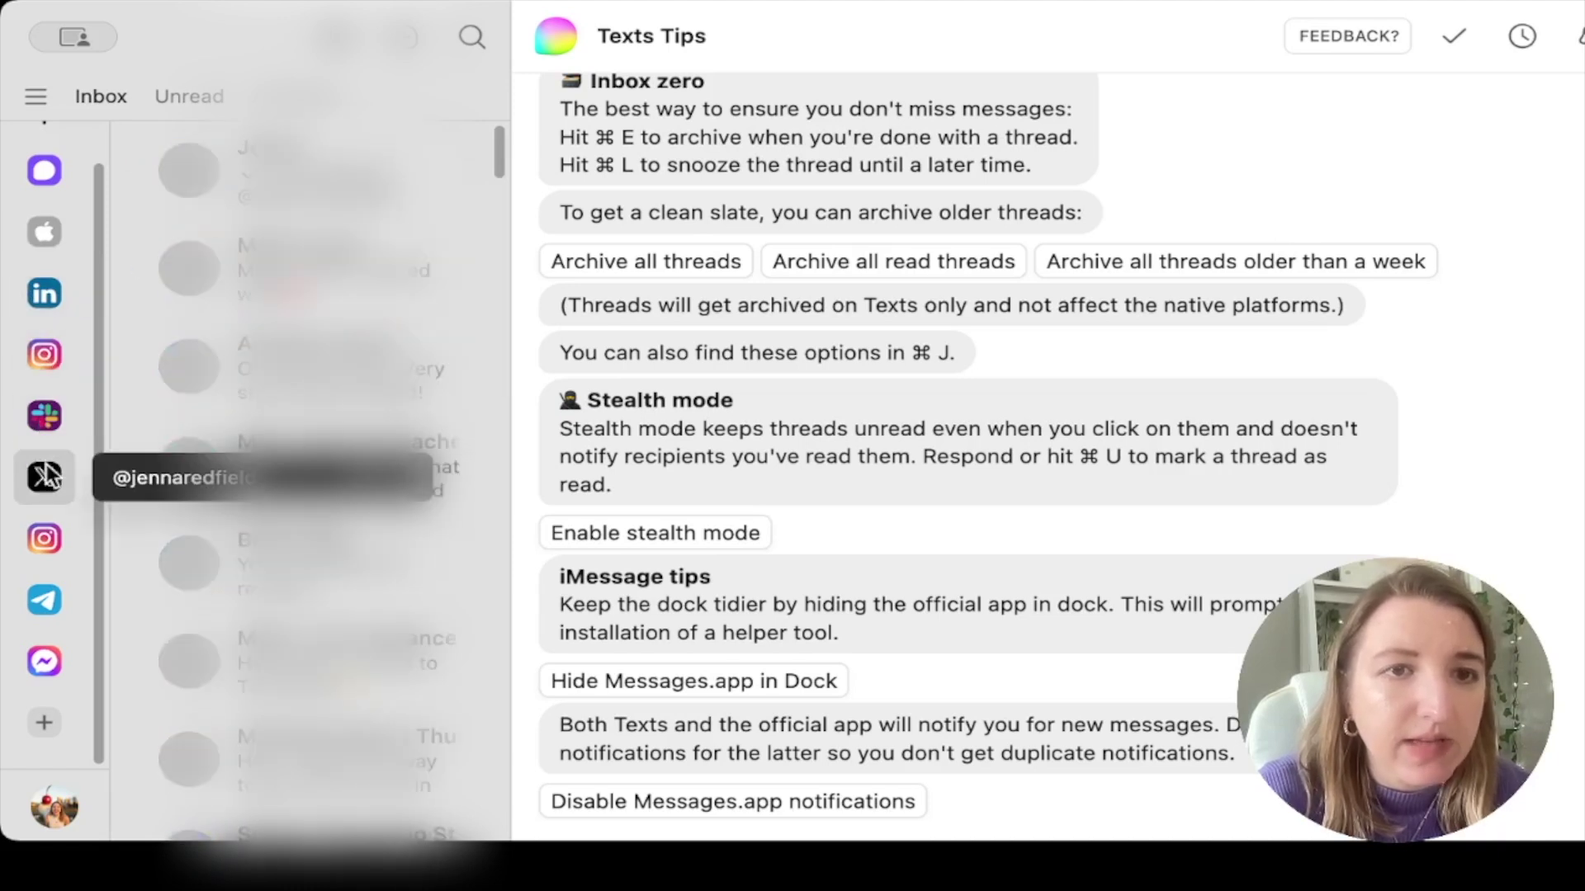
click(44, 547)
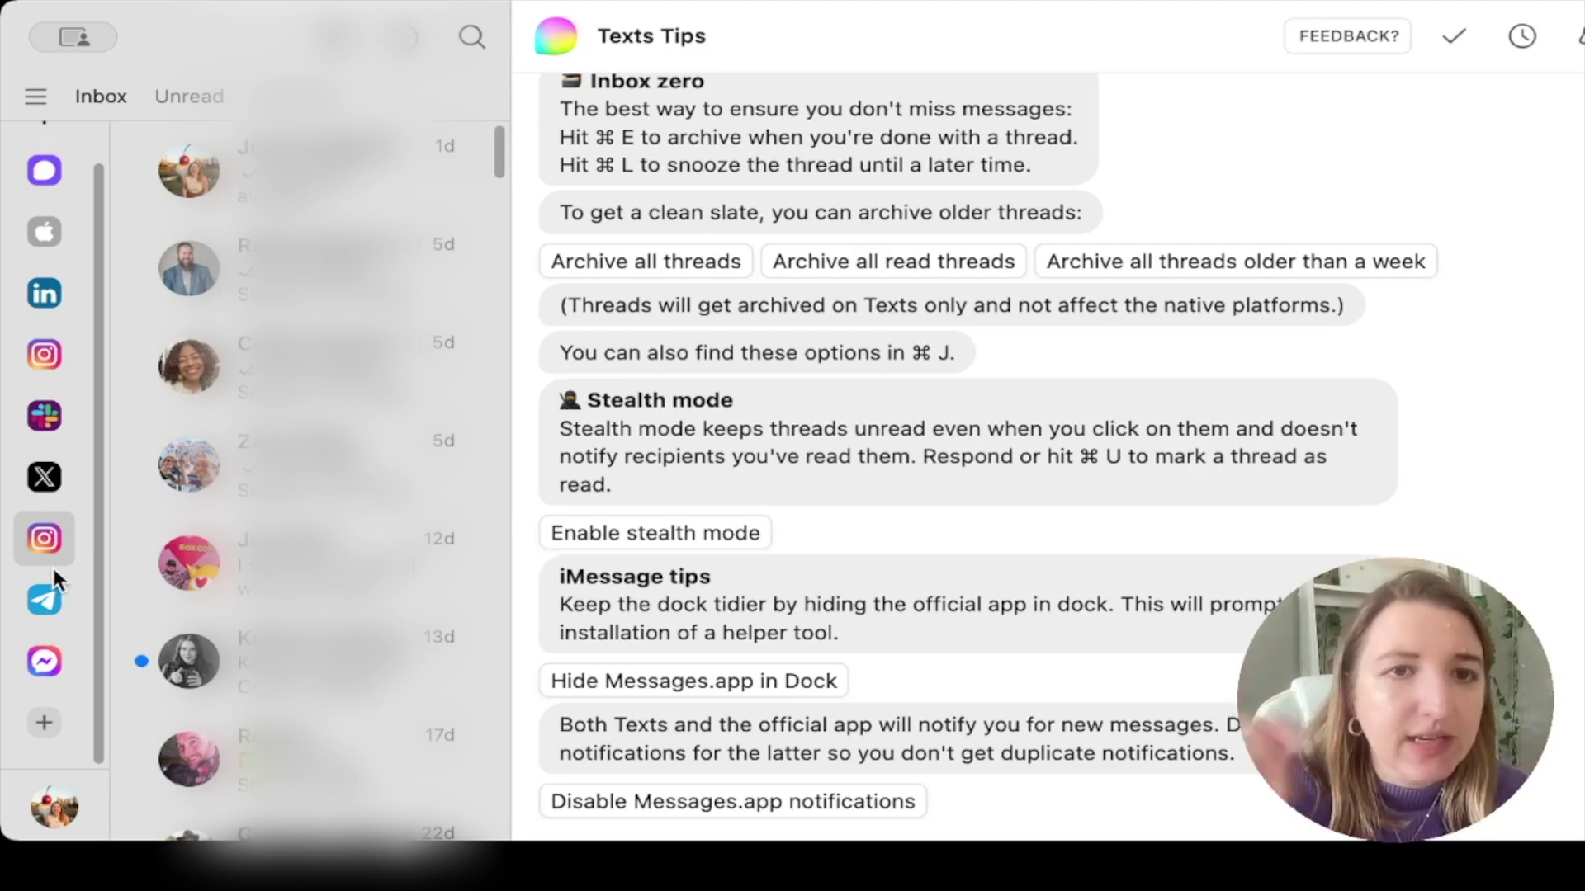
click(46, 611)
click(46, 667)
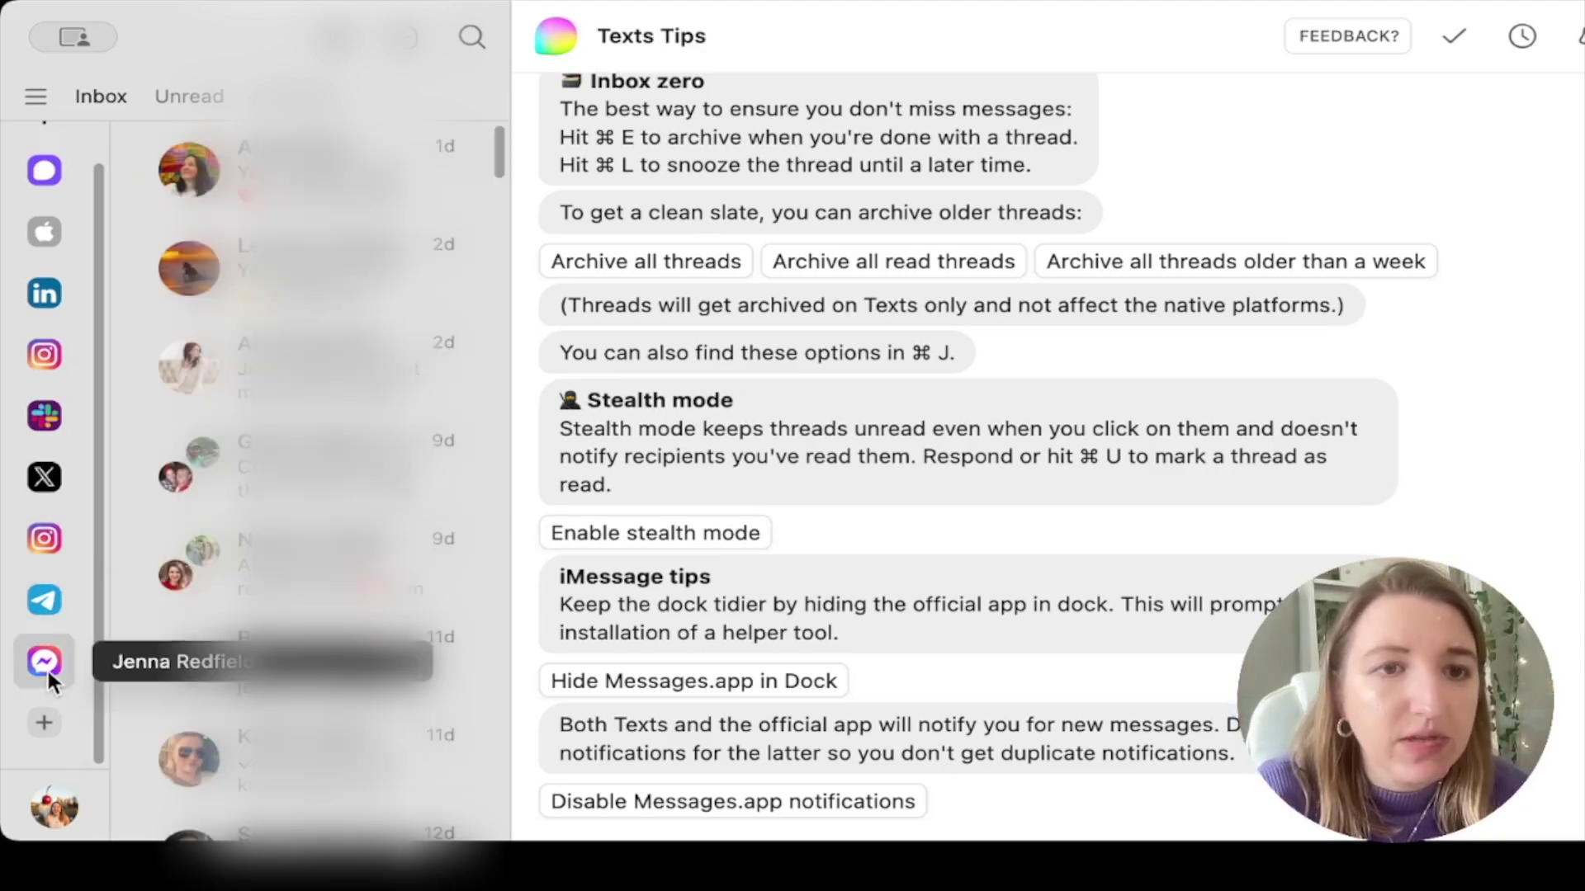
- Check the unread Messenger threads, and browse the combined inbox of all connected accounts
click(189, 96)
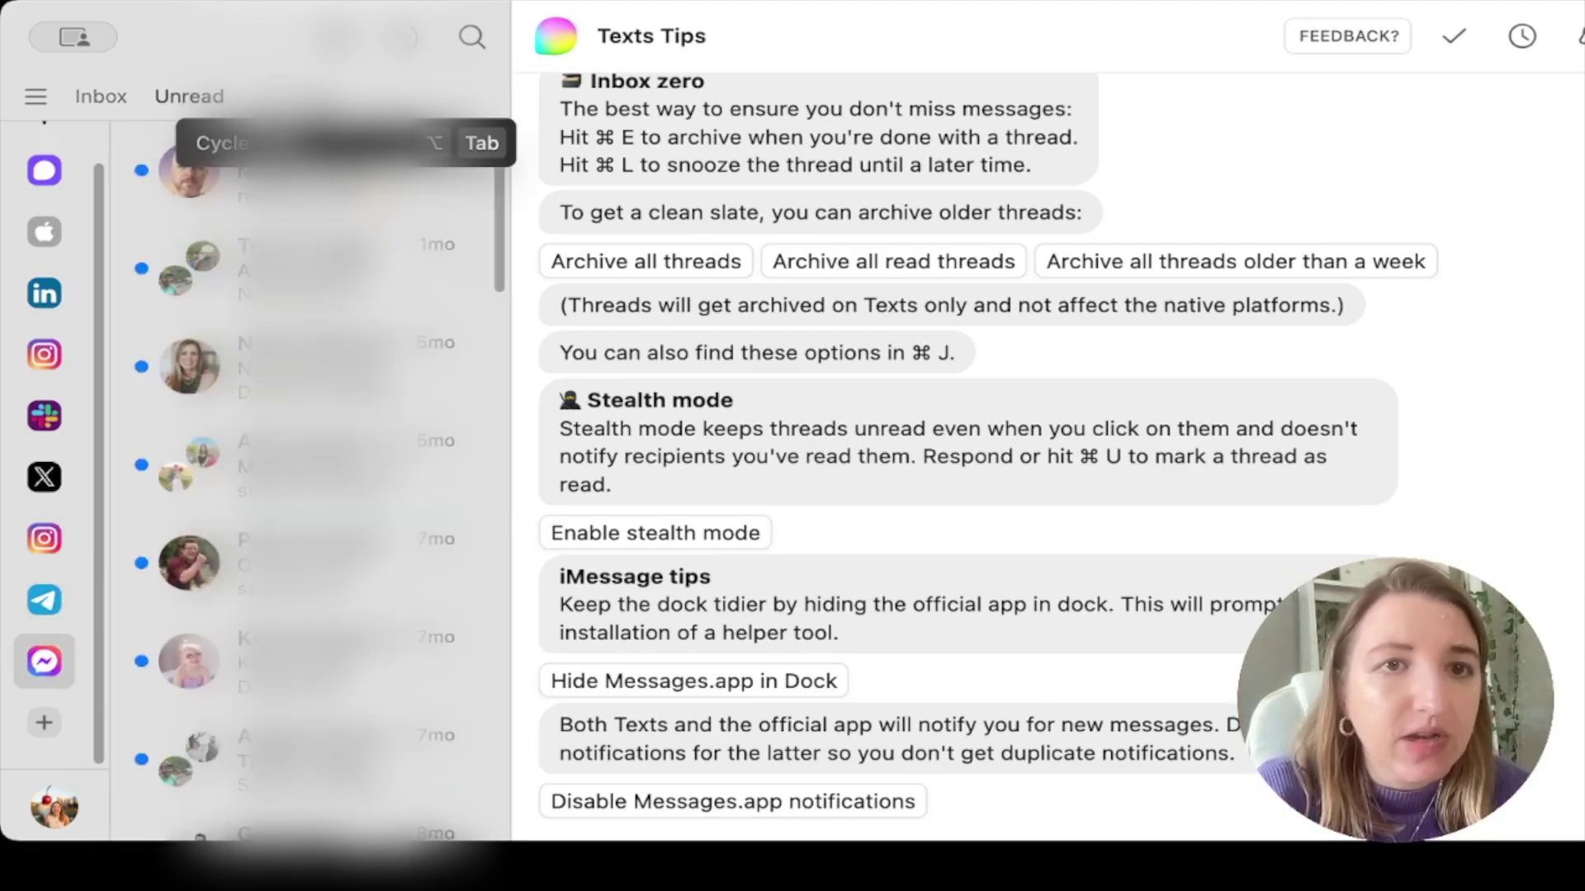
click(101, 97)
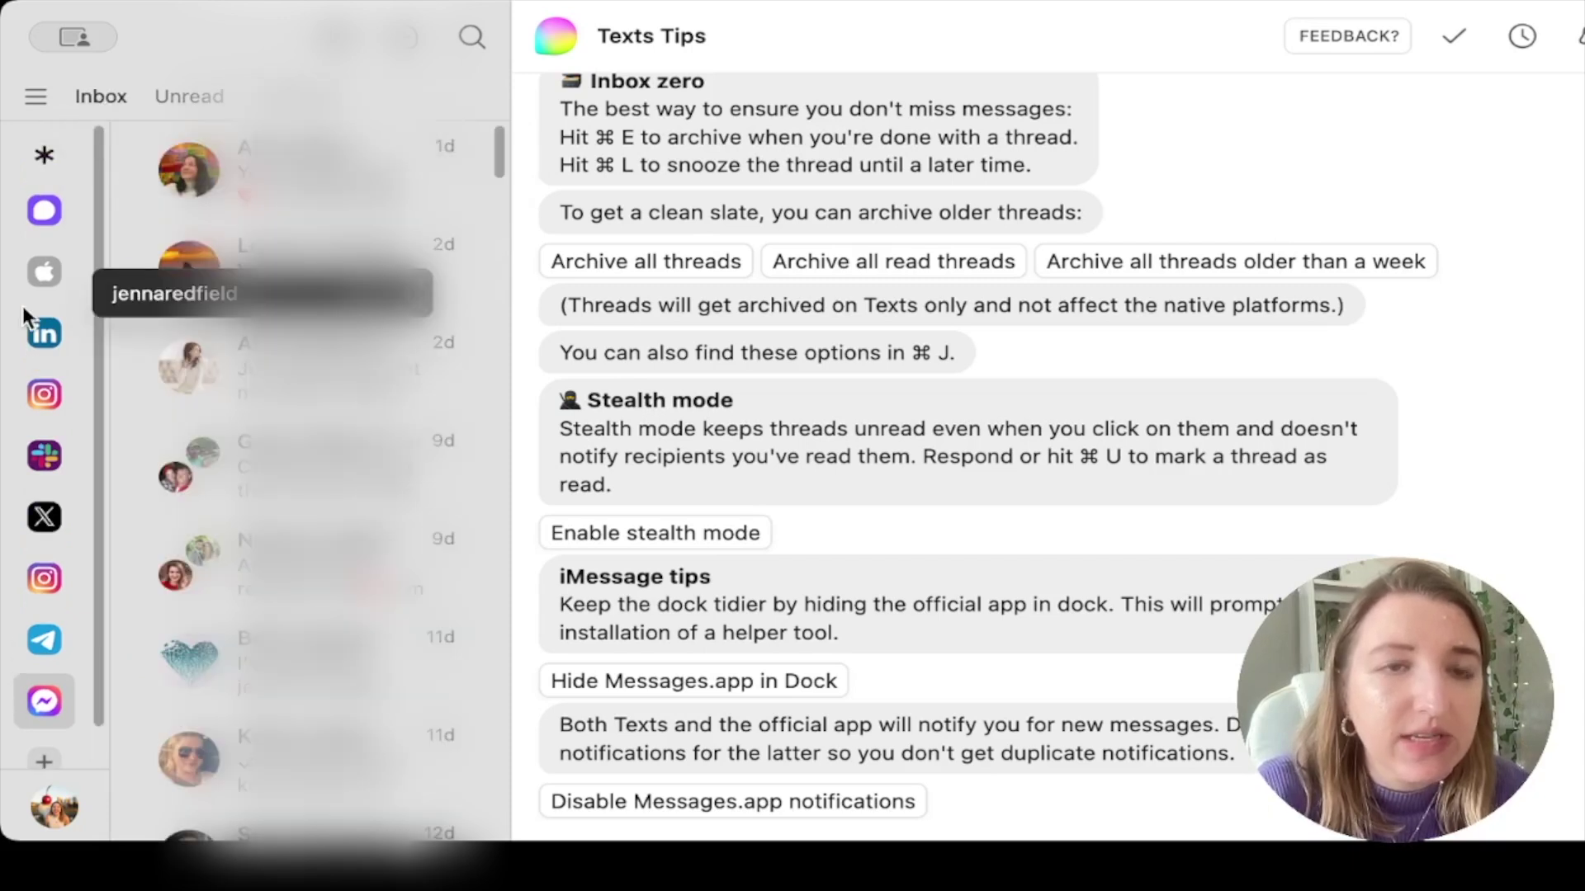
click(43, 155)
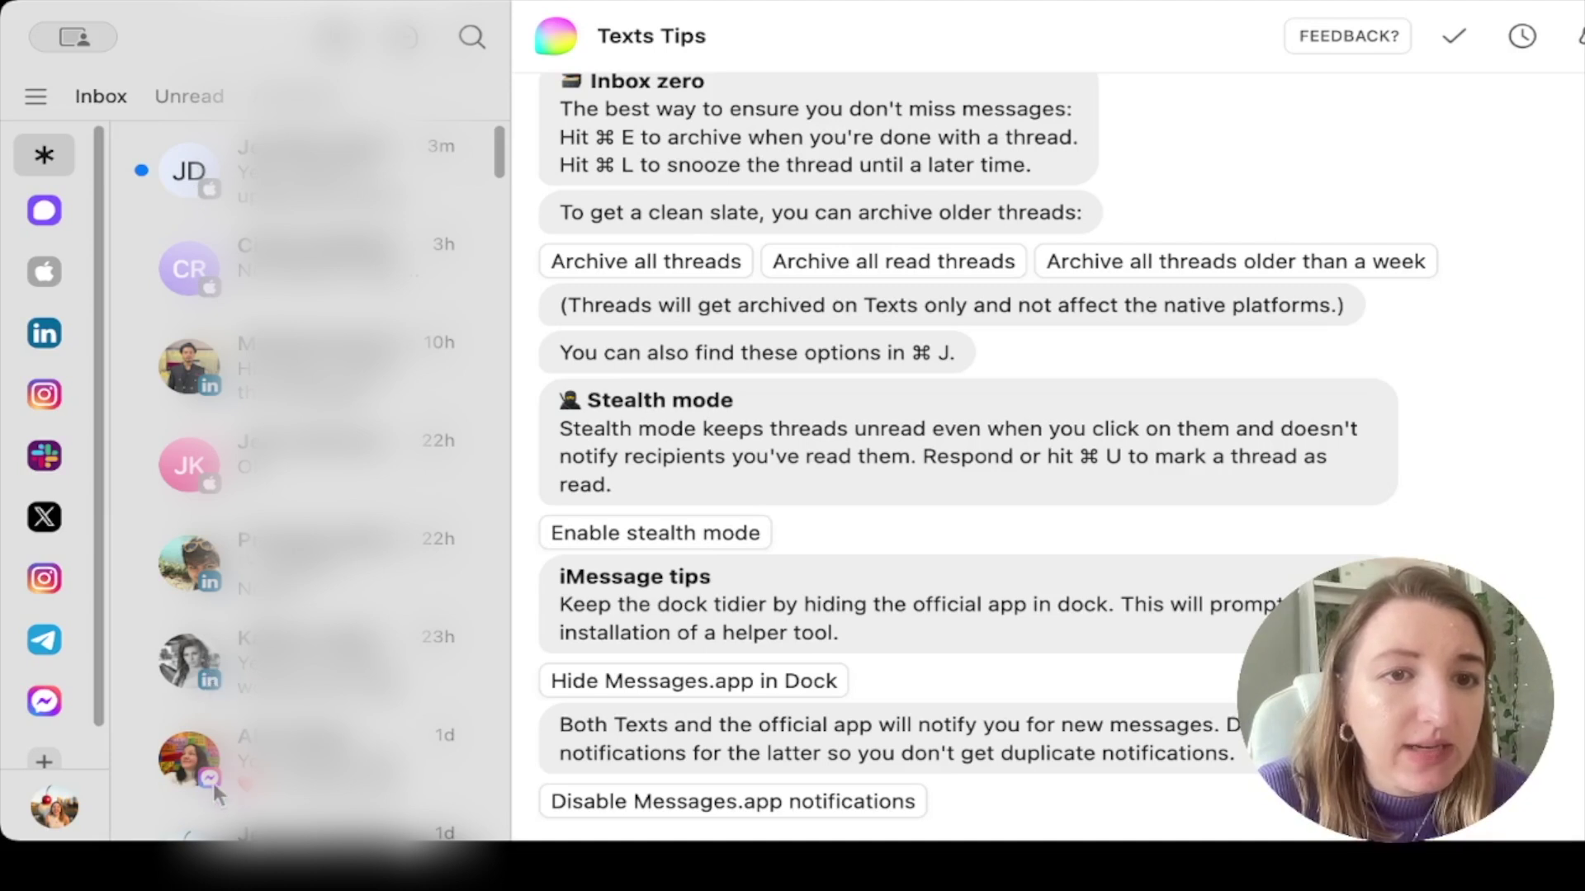
scroll(210, 775, down, 3)
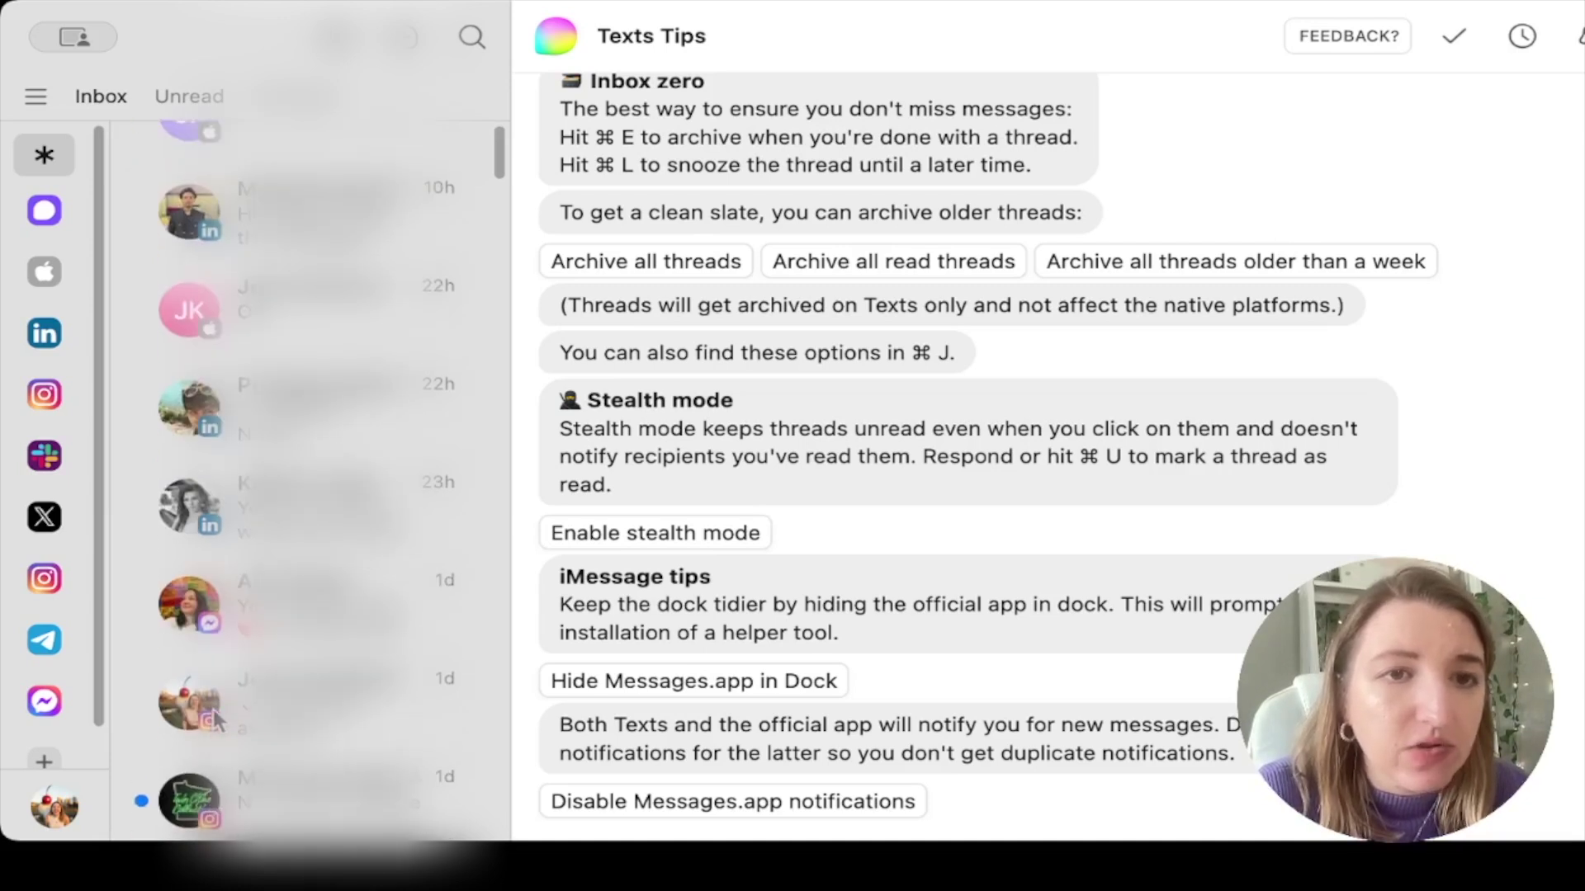
scroll(212, 710, up, 3)
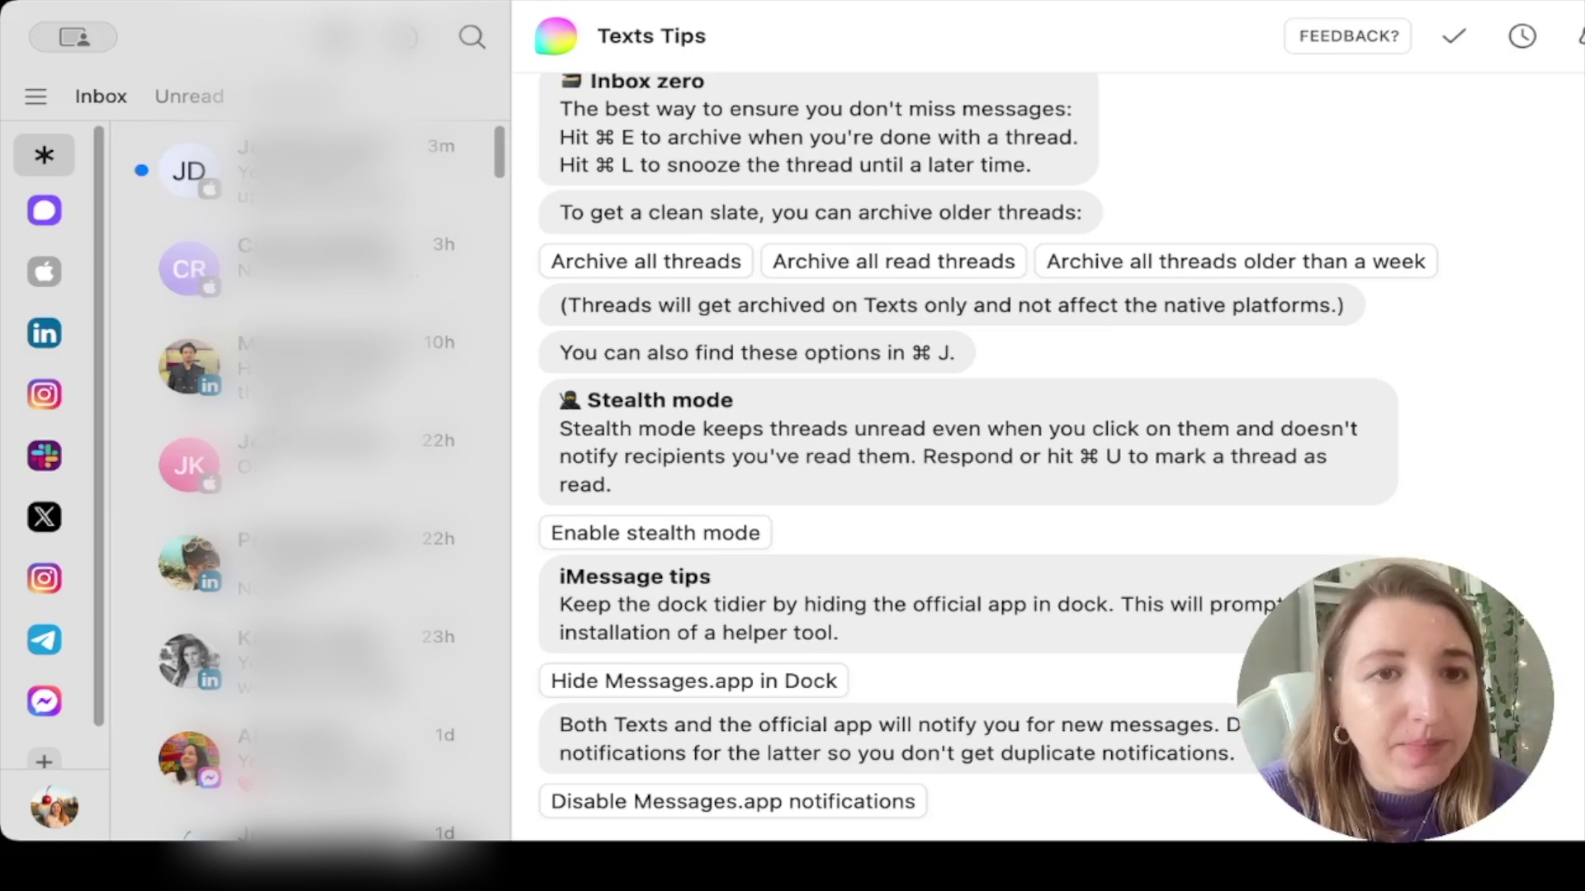
scroll(294, 495, down, 5)
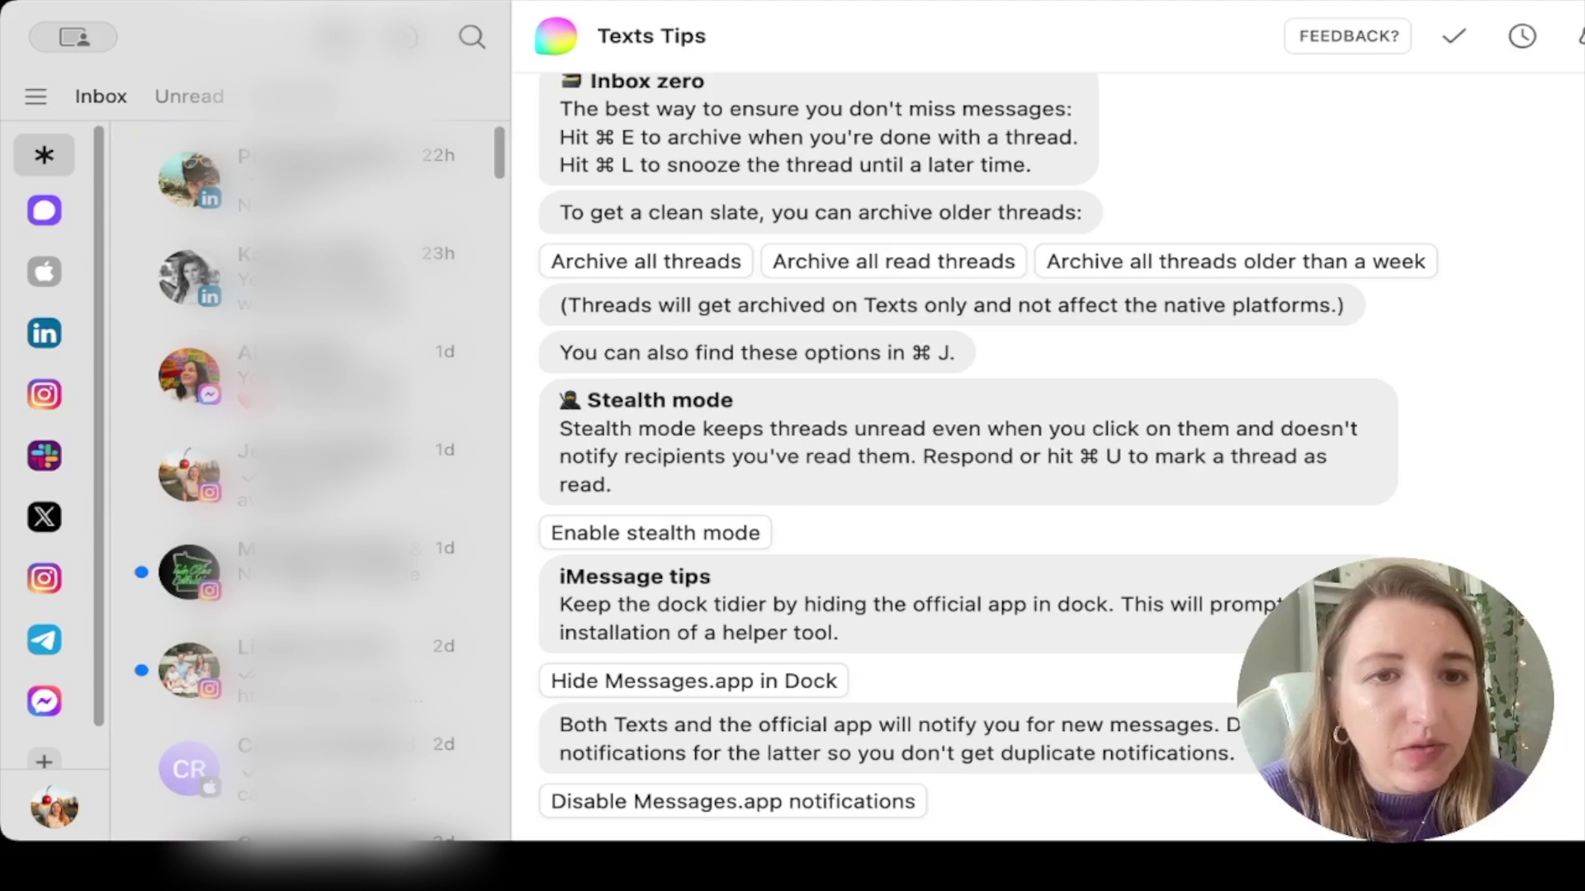
- Send the message "Testing" in the MN Community & Resources Instagram thread and open the matching thread in the receiving account
click(300, 572)
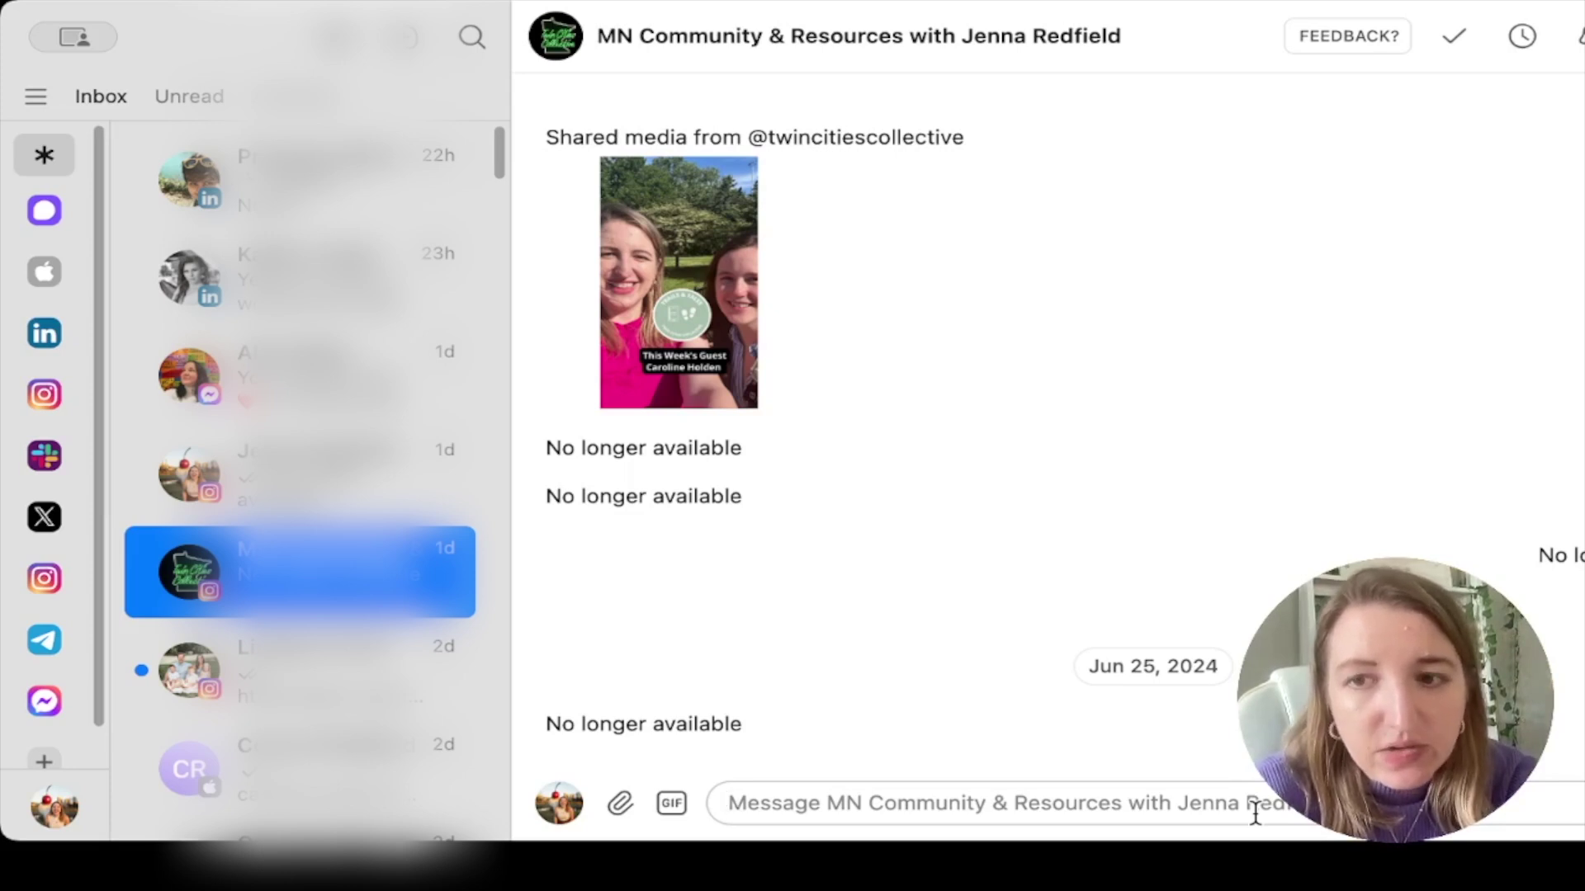
text(Testing)
key(Return)
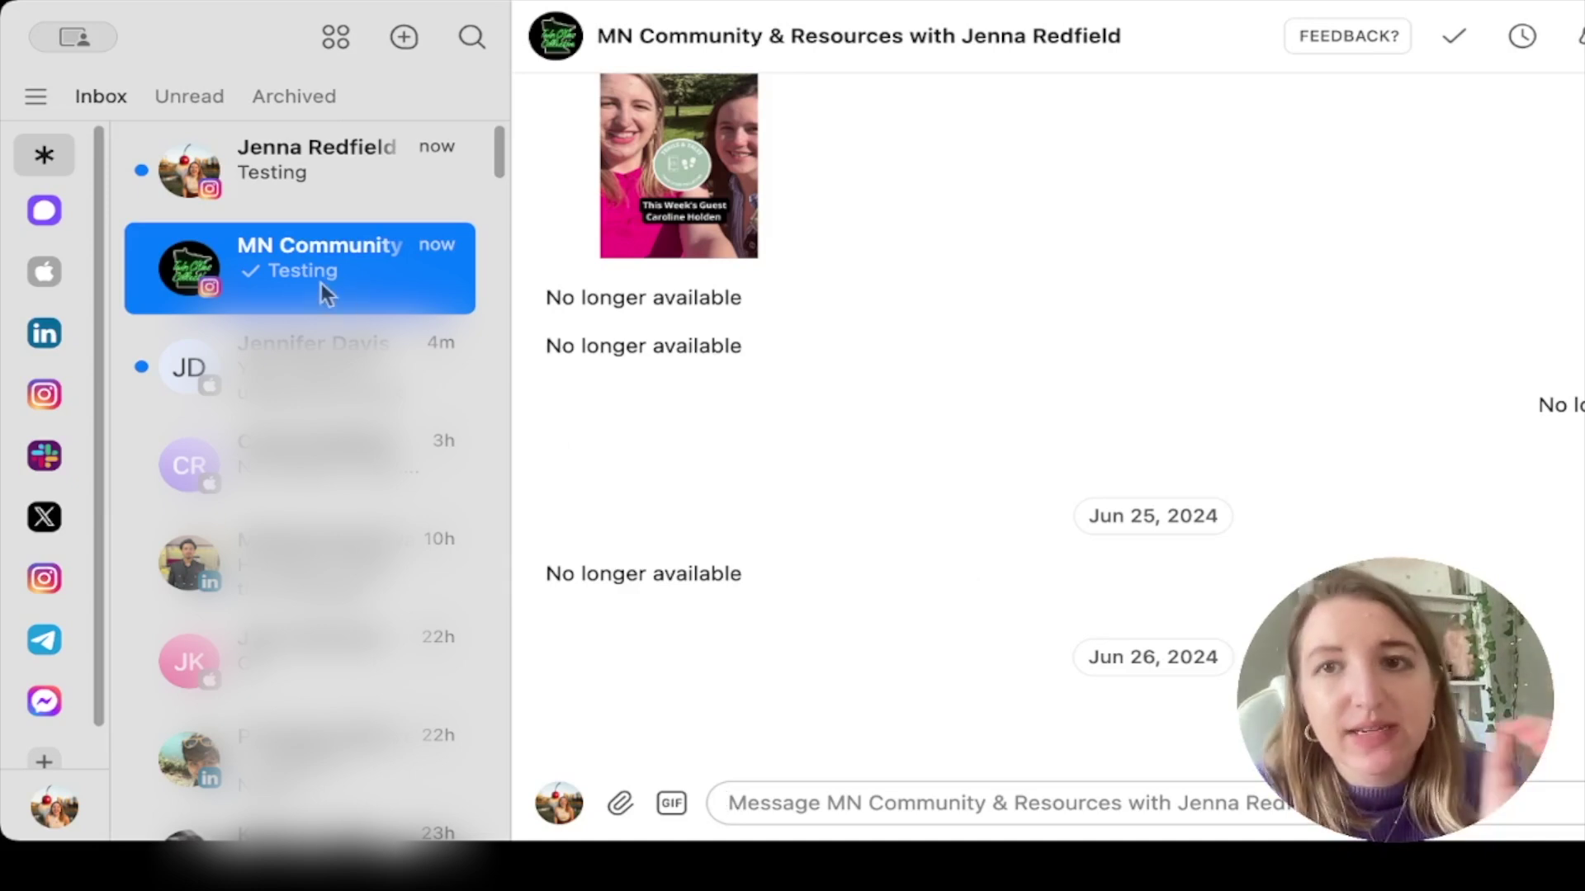
click(316, 182)
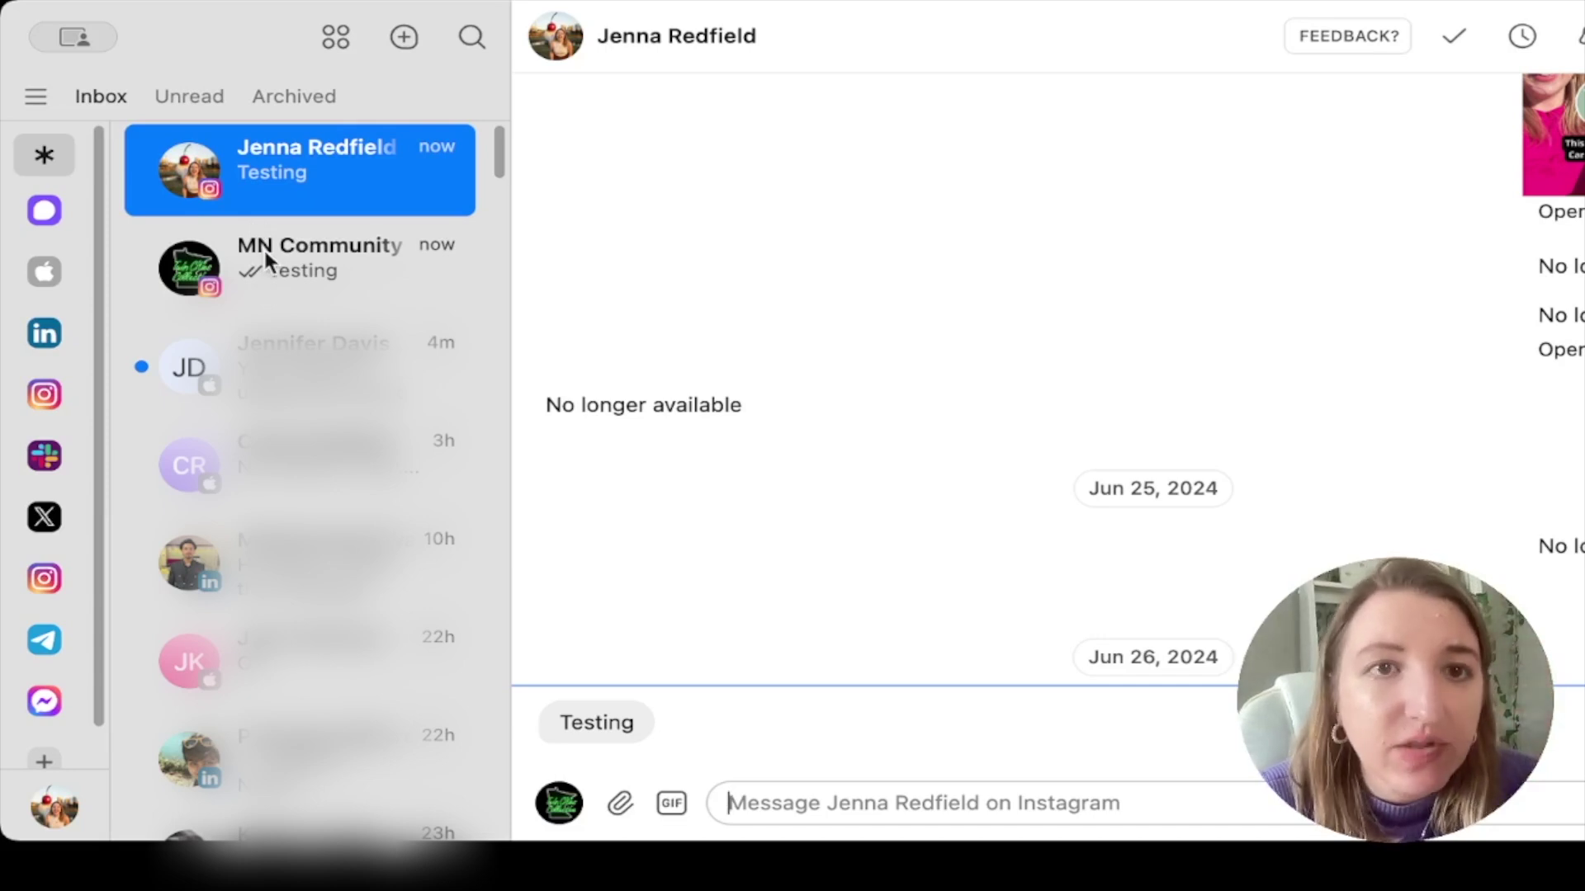
- View the grid of all conversations and look through the accounts available for composing a new thread
click(346, 46)
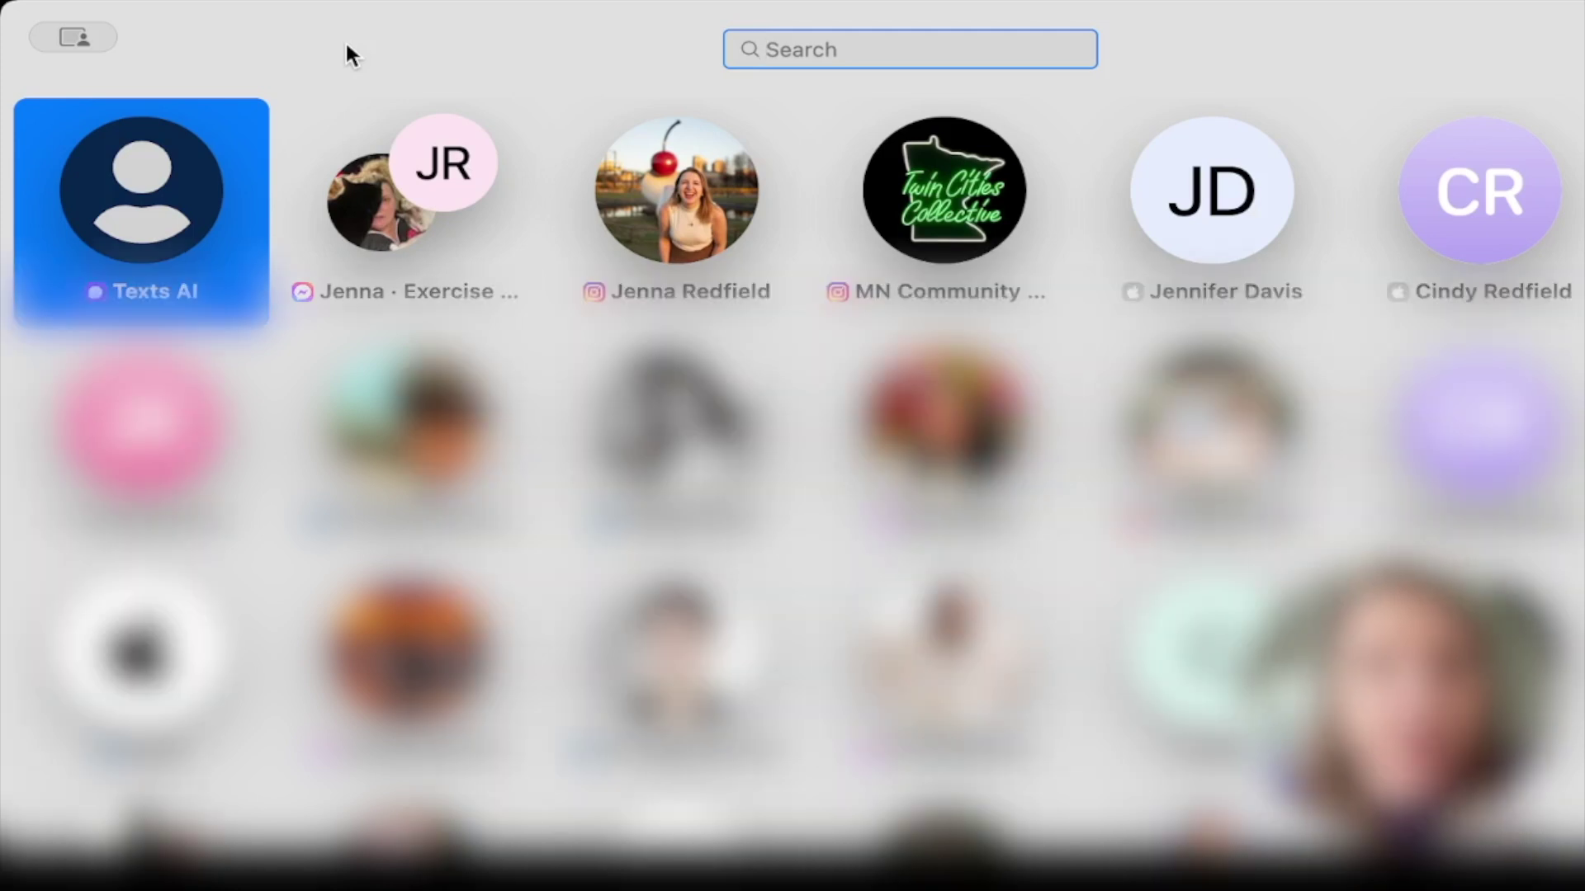
key(Escape)
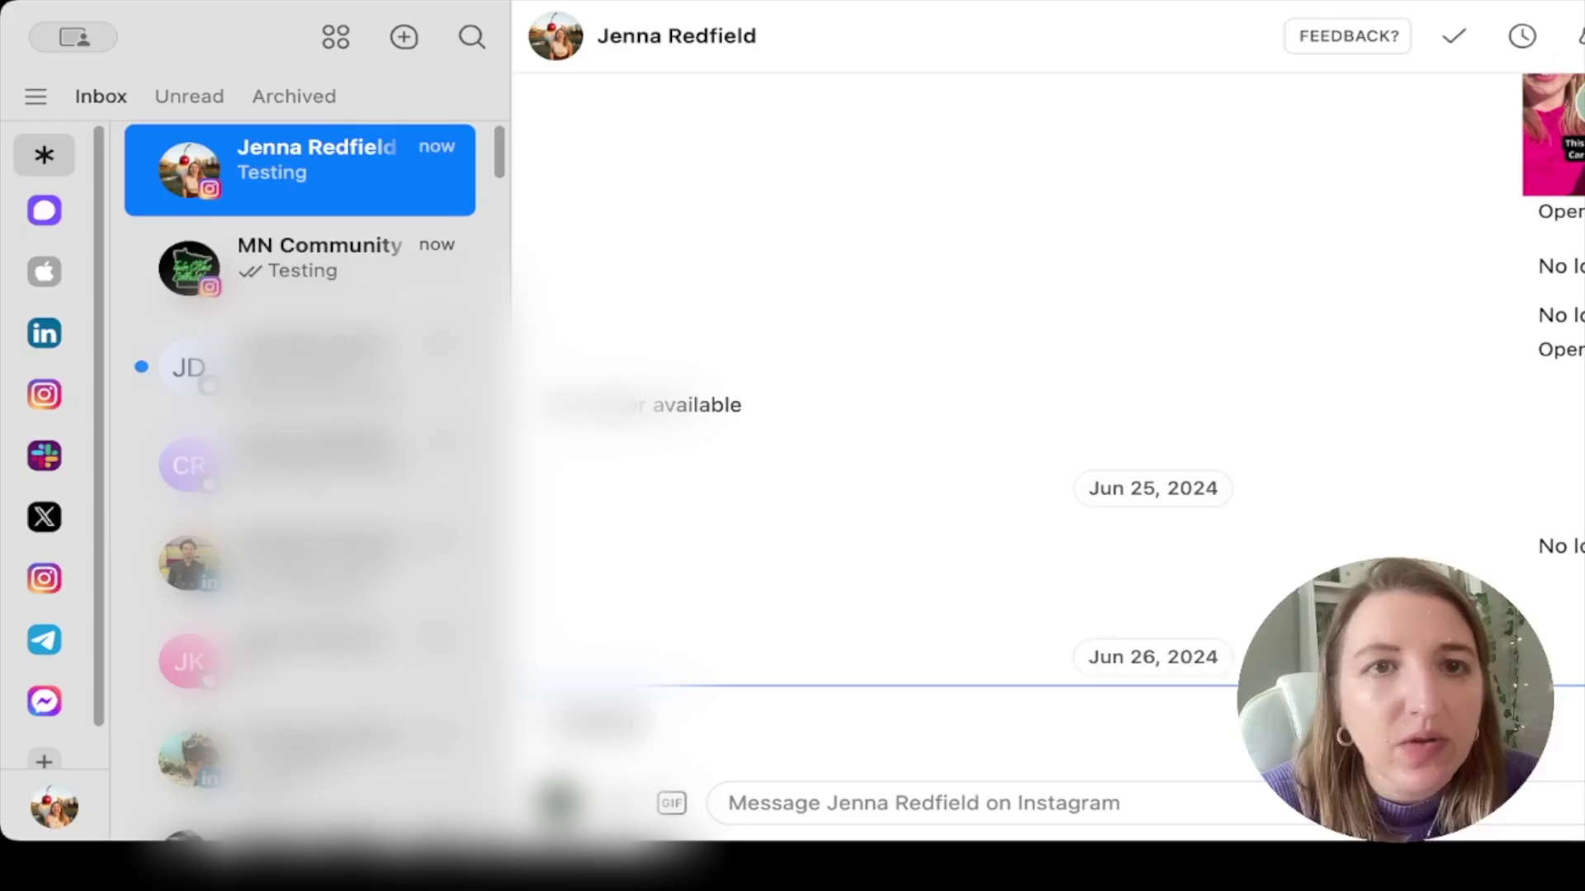
click(403, 34)
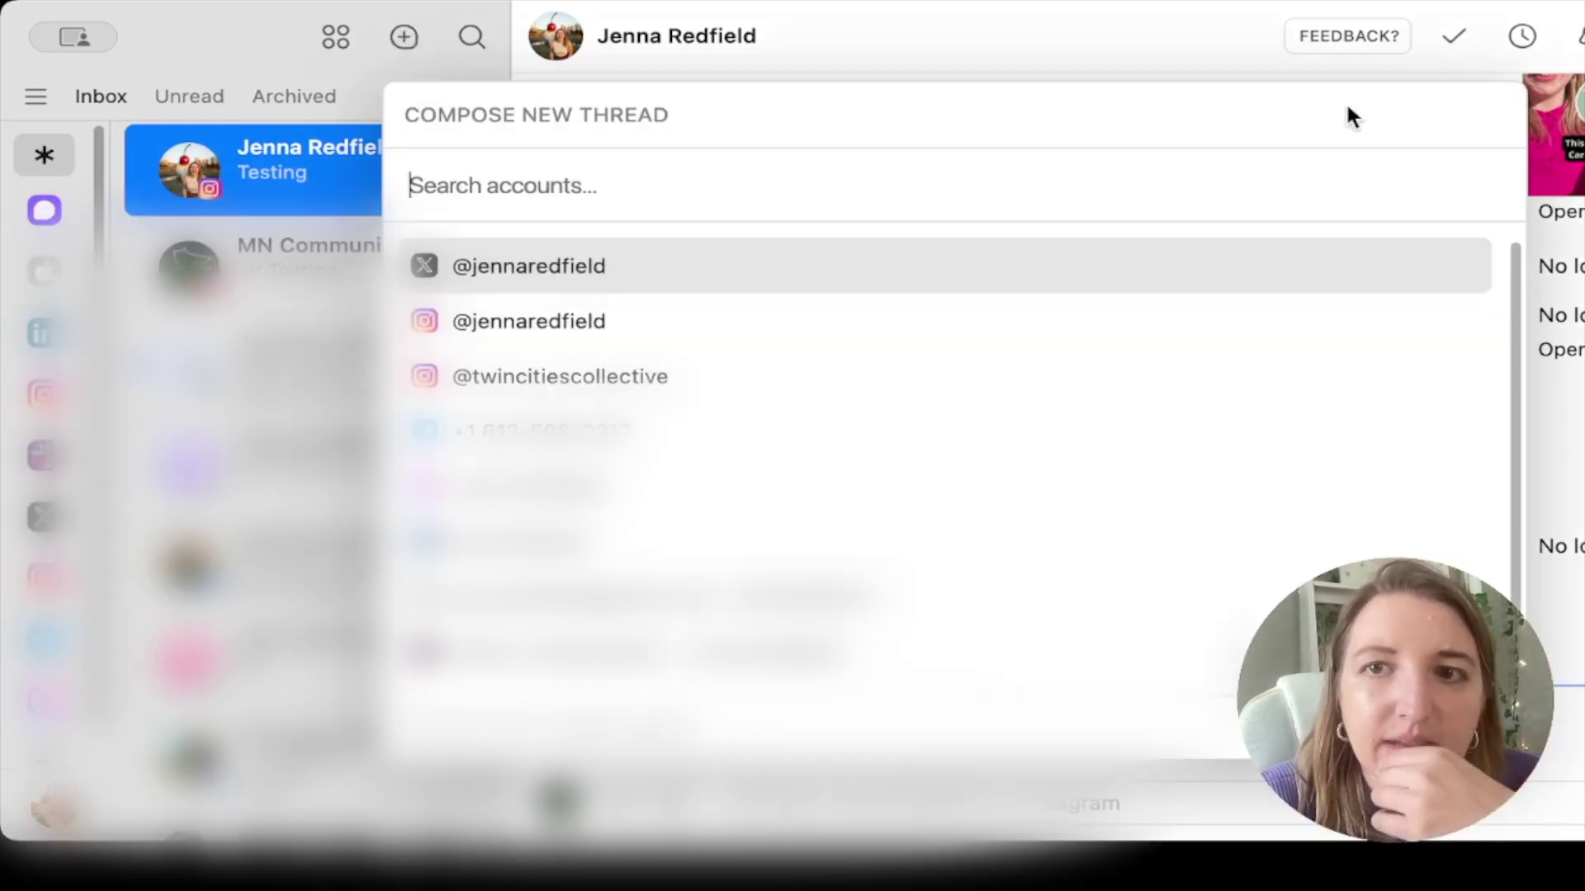
key(Down)
key(Down)
key(Down)
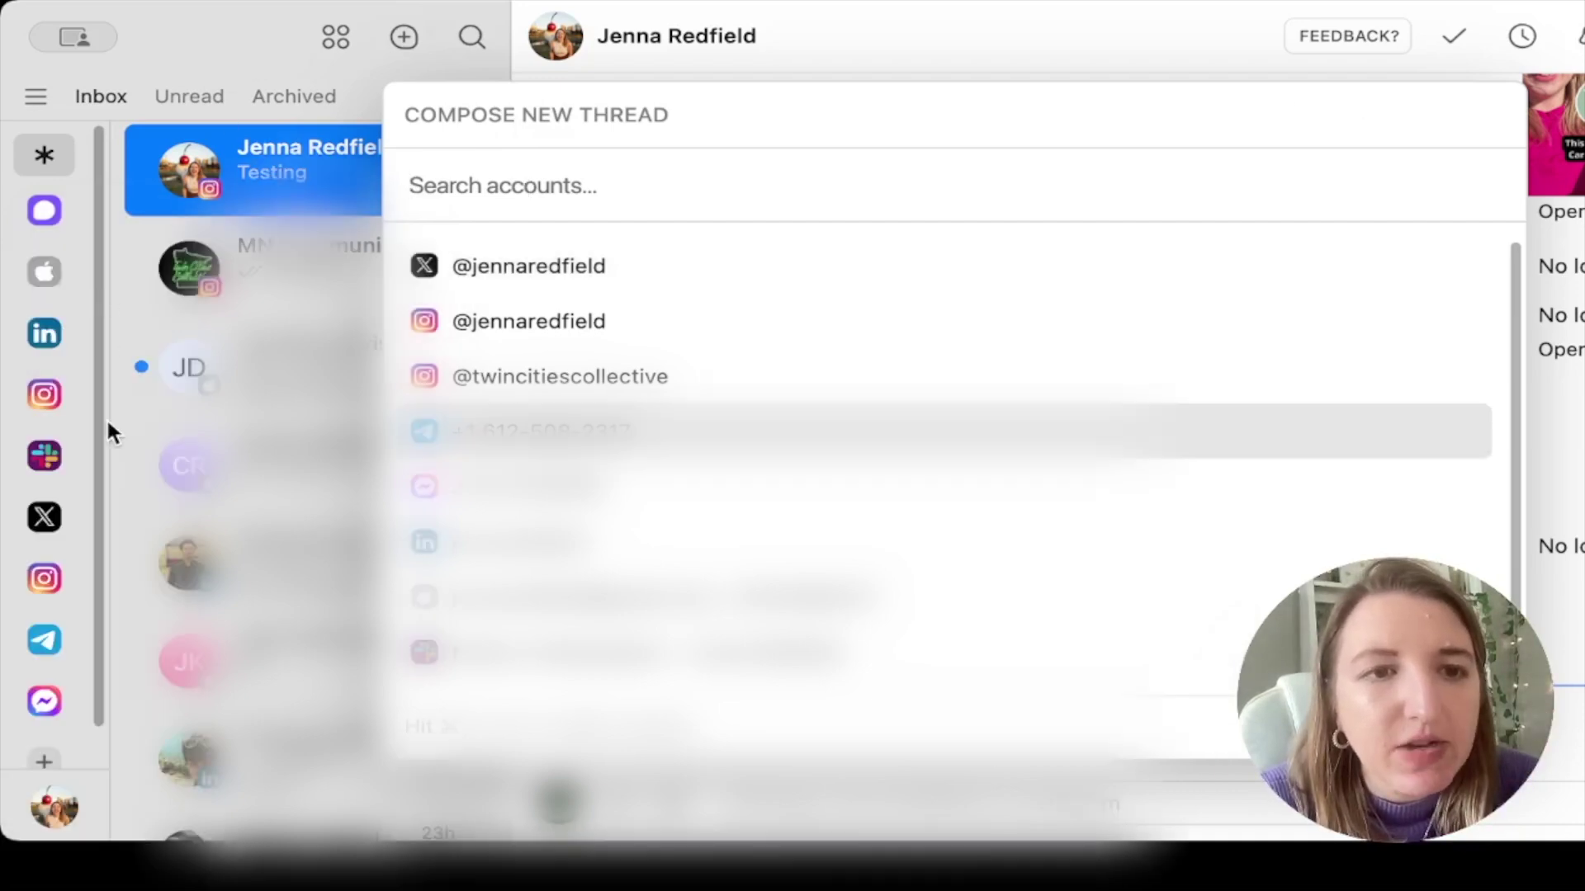
key(Escape)
- Open the Gmail Bot conversation in the Telegram inbox and look over the list of connected accounts
click(51, 644)
click(392, 182)
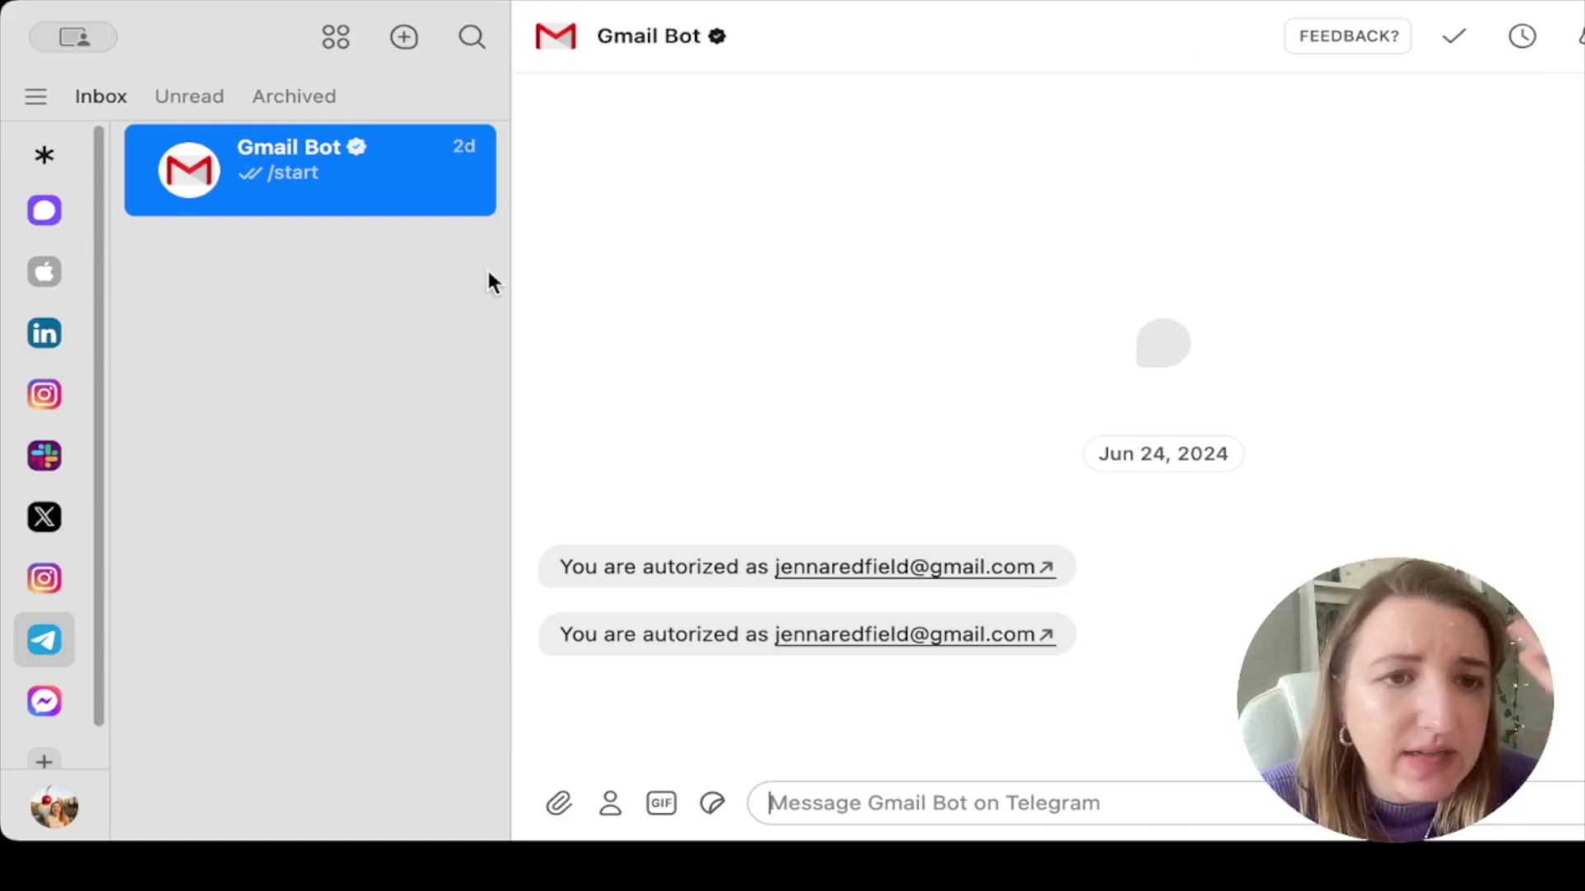
scroll(49, 404, down, 1)
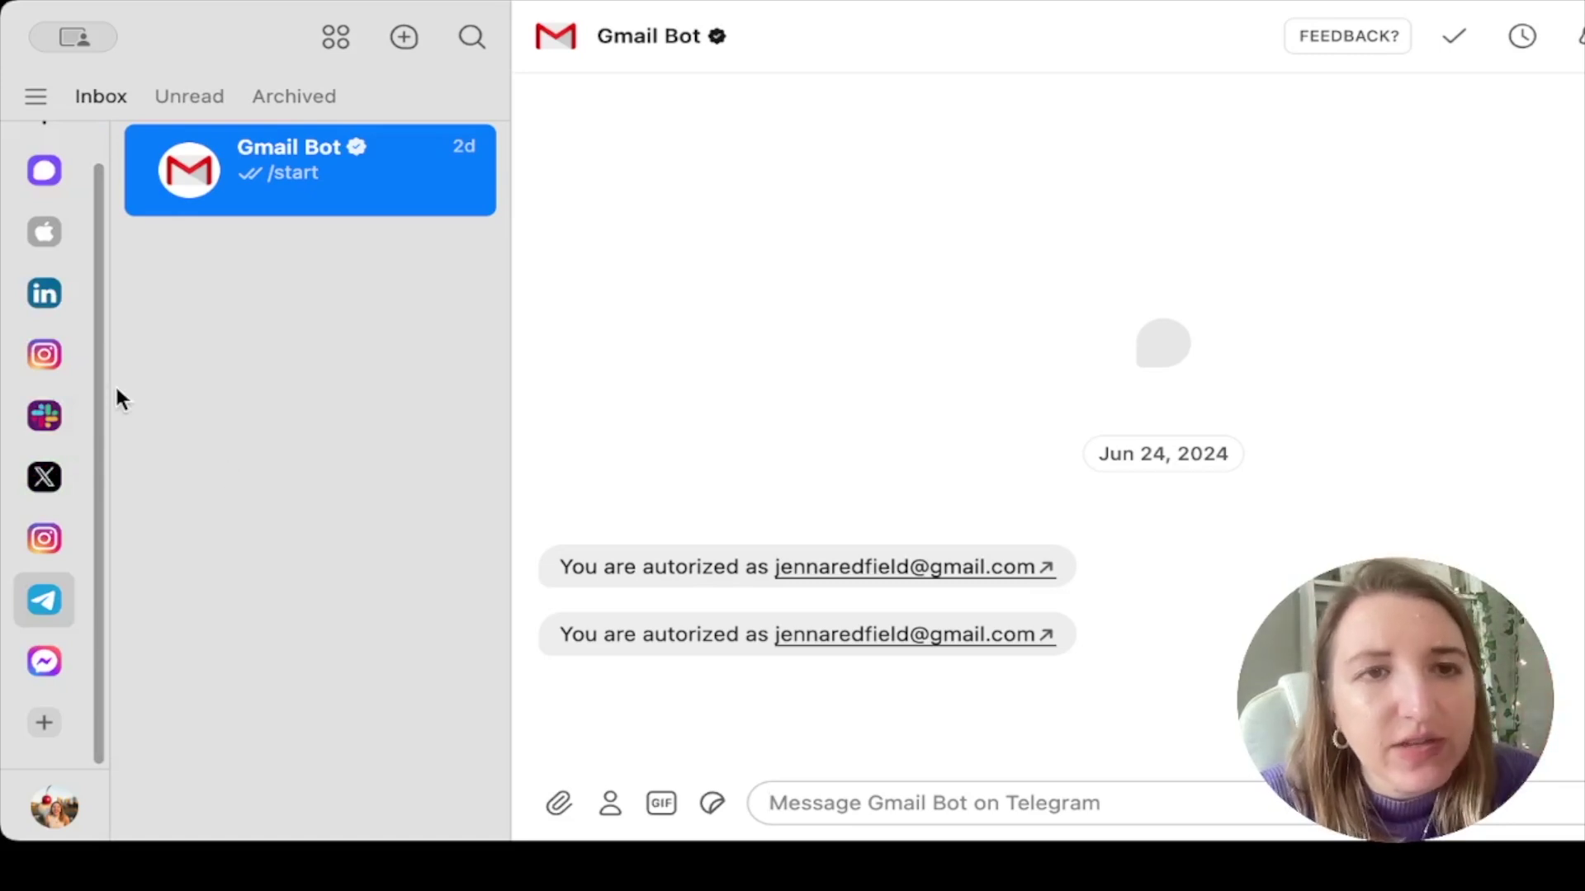
scroll(85, 350, up, 1)
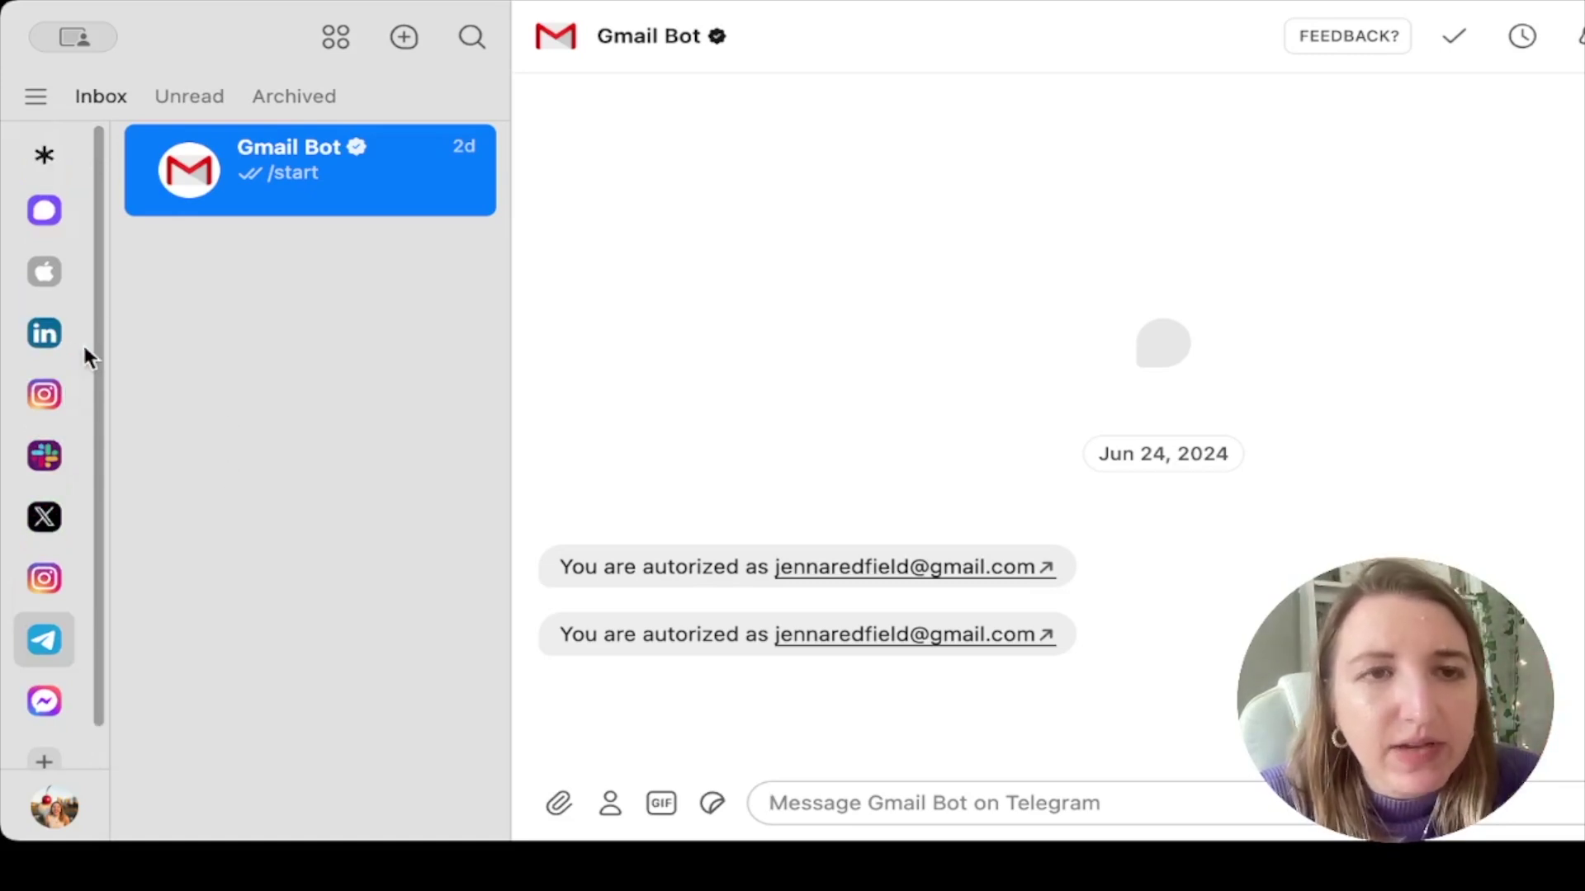